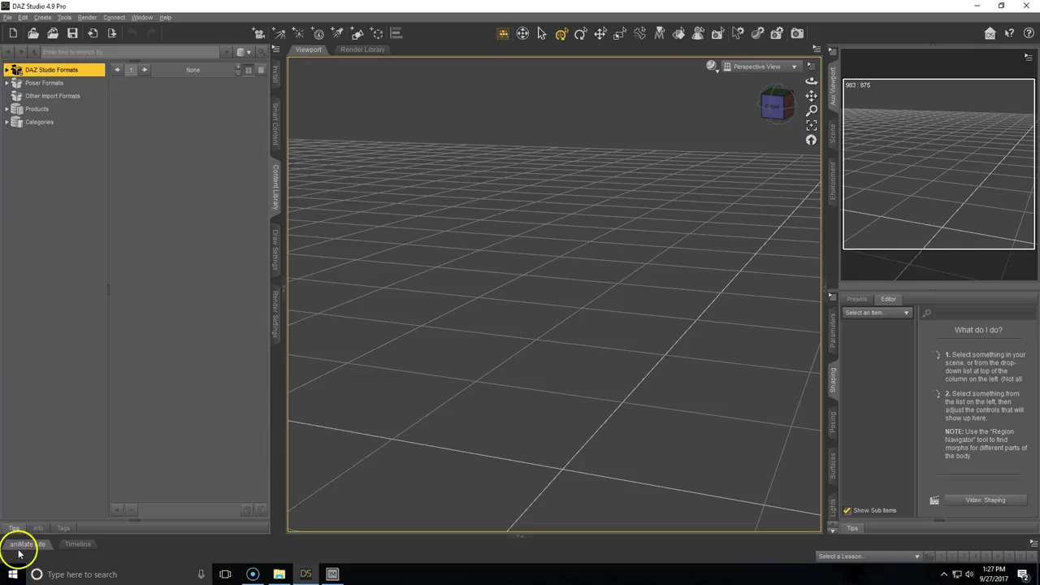
# Show Install Manager's Downloads settings, then open File Explorer on OneDrive.
pyautogui.click(332, 573)
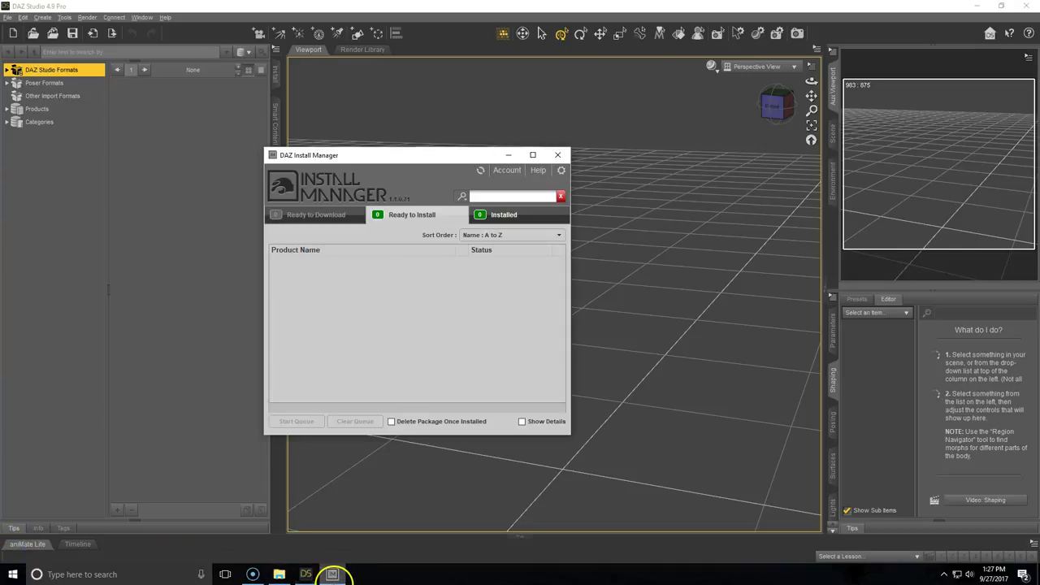
pyautogui.click(559, 173)
pyautogui.click(395, 227)
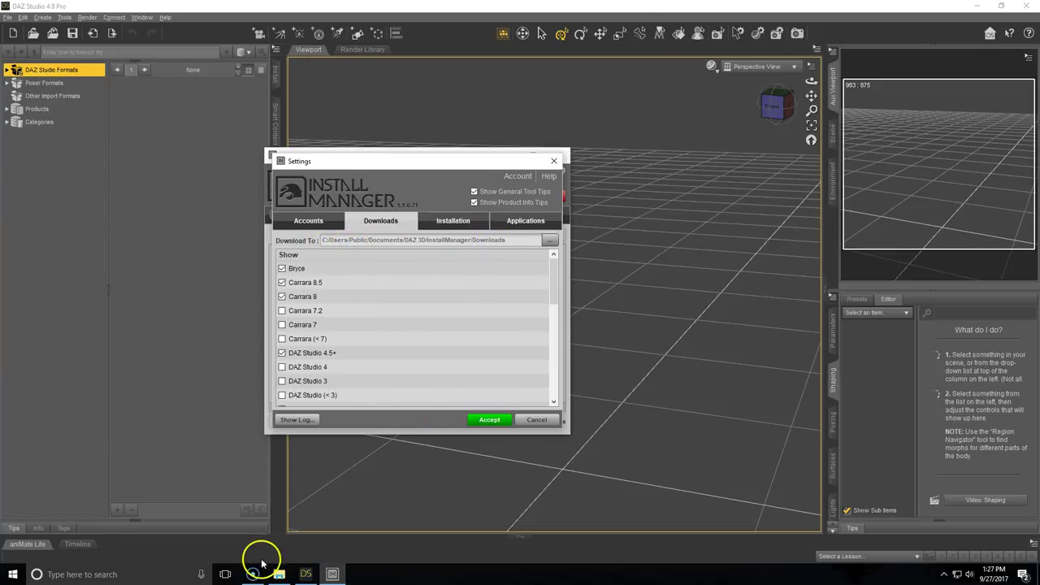
pyautogui.click(279, 574)
# Create a Users folder in OneDrive and open it.
pyautogui.moveTo(359, 124); pyautogui.dragTo(585, 41)
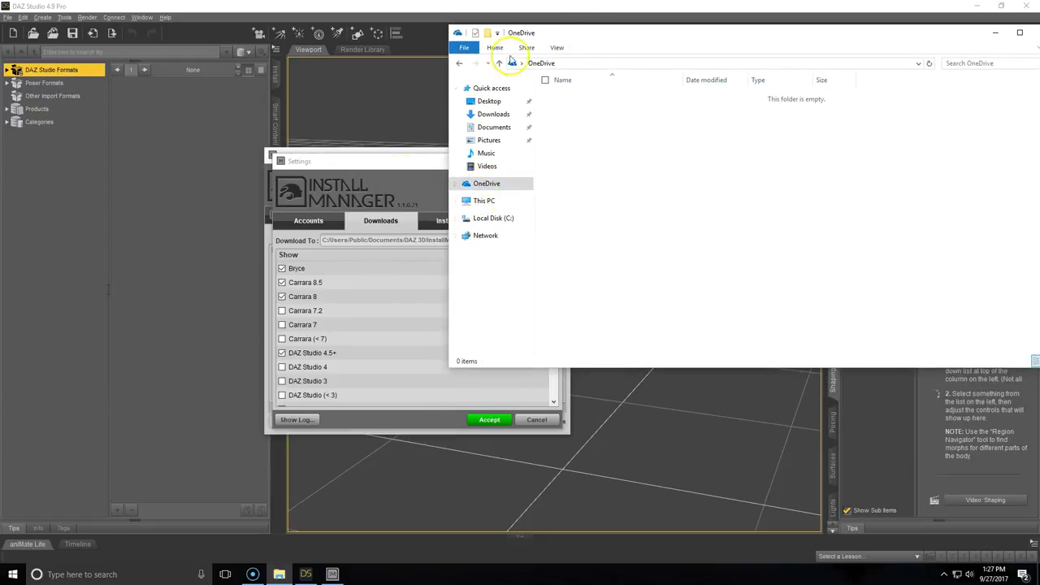
pyautogui.moveTo(494, 29); pyautogui.dragTo(553, 32)
pyautogui.rightClick(745, 242)
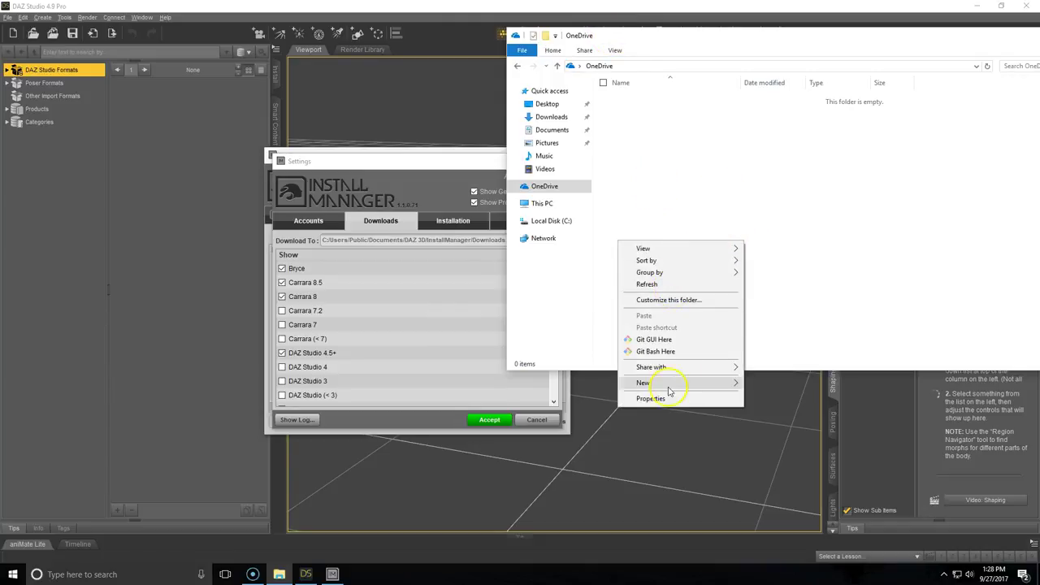
pyautogui.moveTo(671, 384)
pyautogui.click(546, 389)
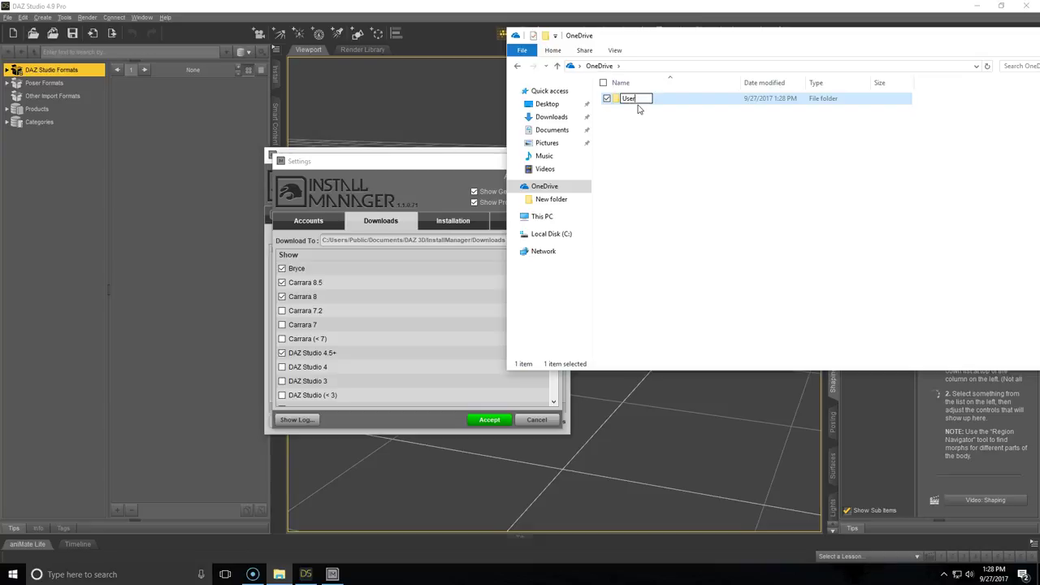
pyautogui.press('Return')
pyautogui.doubleClick(627, 101)
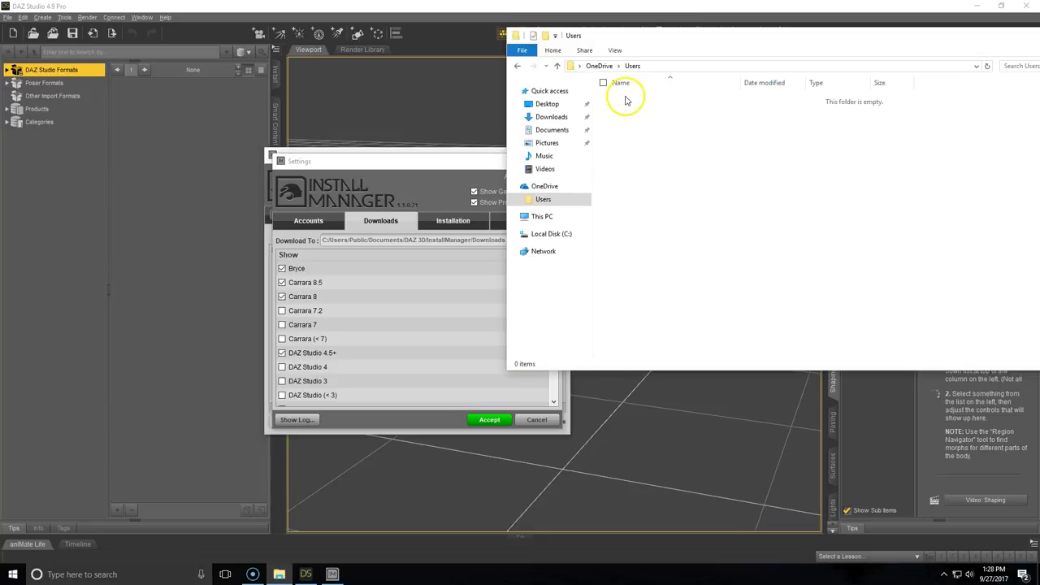
# Create a Public folder inside Users and open it.
pyautogui.rightClick(641, 144)
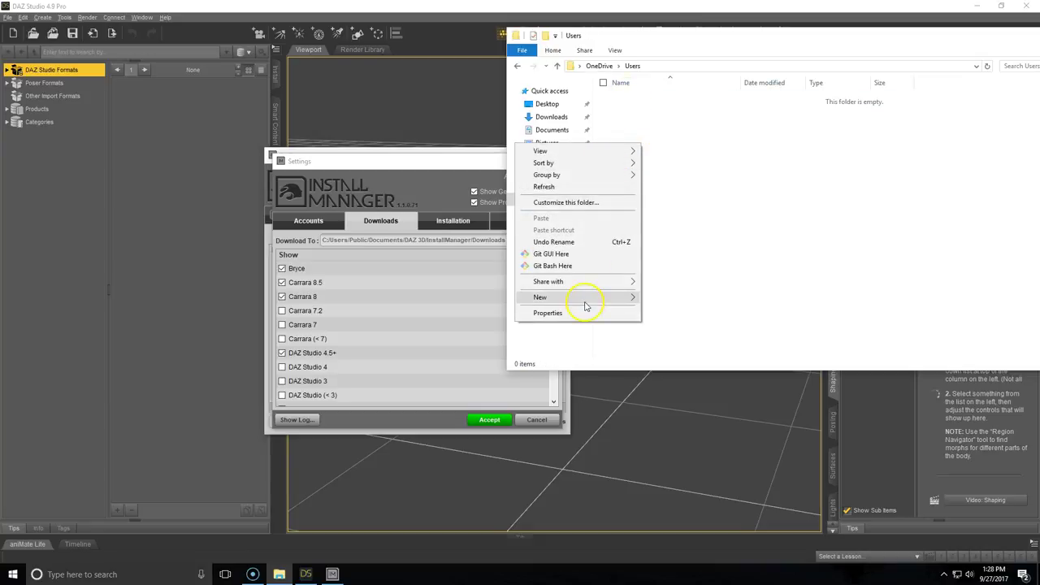
pyautogui.moveTo(585, 299)
pyautogui.click(438, 301)
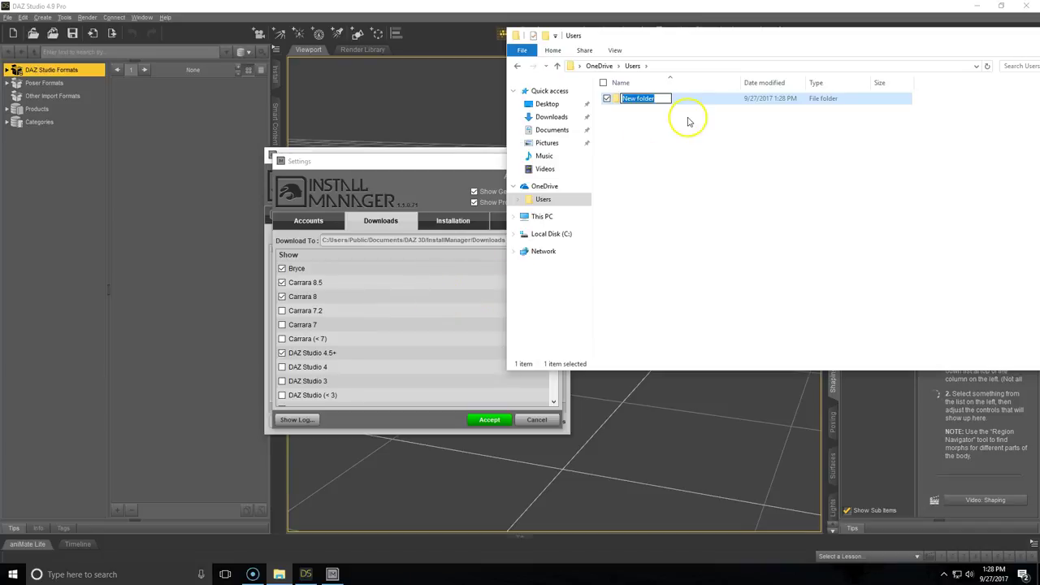
pyautogui.write('Public')
pyautogui.click(725, 127)
pyautogui.doubleClick(646, 99)
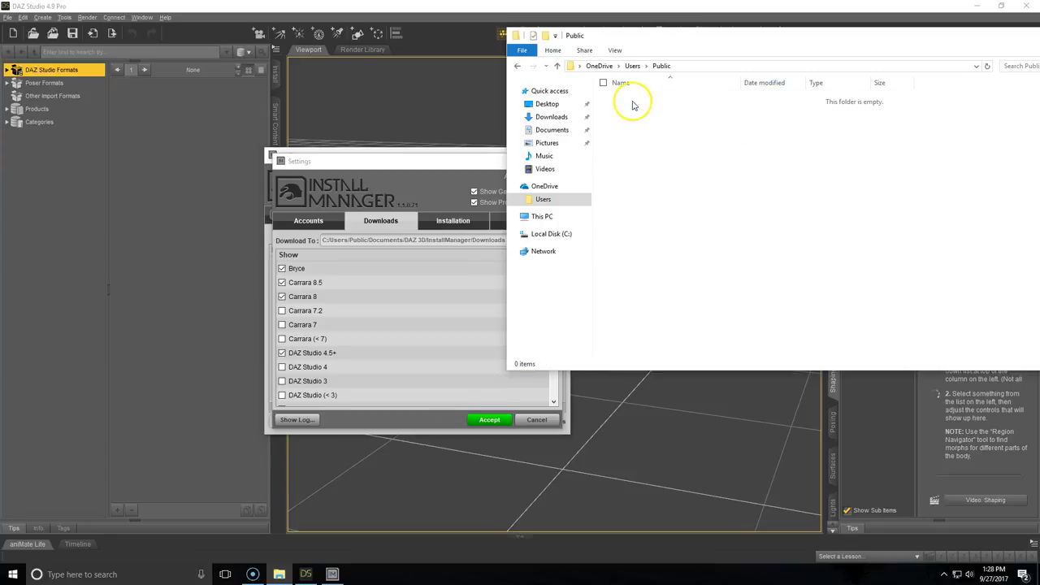
# Create a Documents folder inside Public.
pyautogui.rightClick(632, 141)
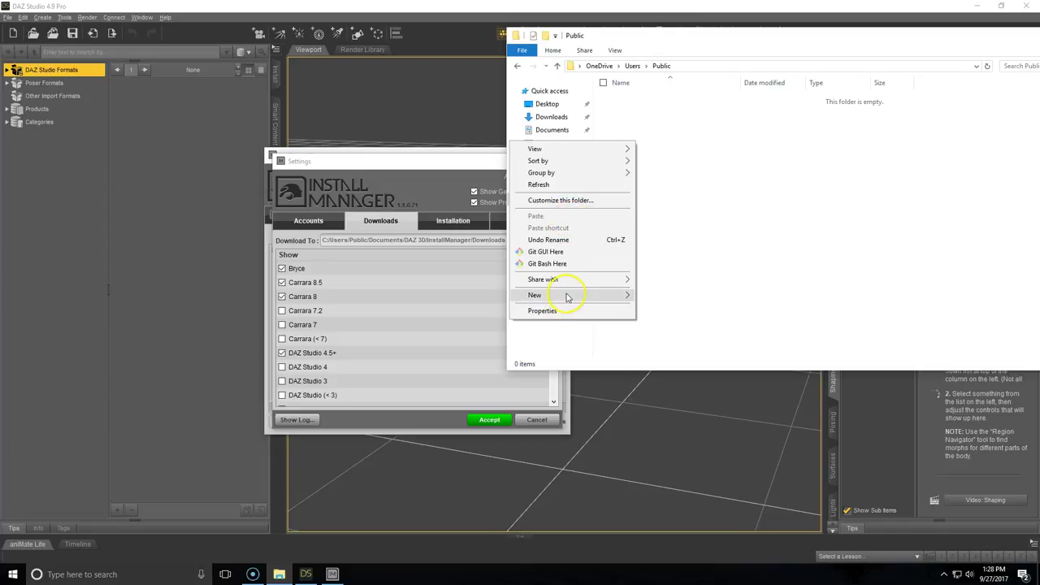
pyautogui.moveTo(566, 296)
pyautogui.click(458, 299)
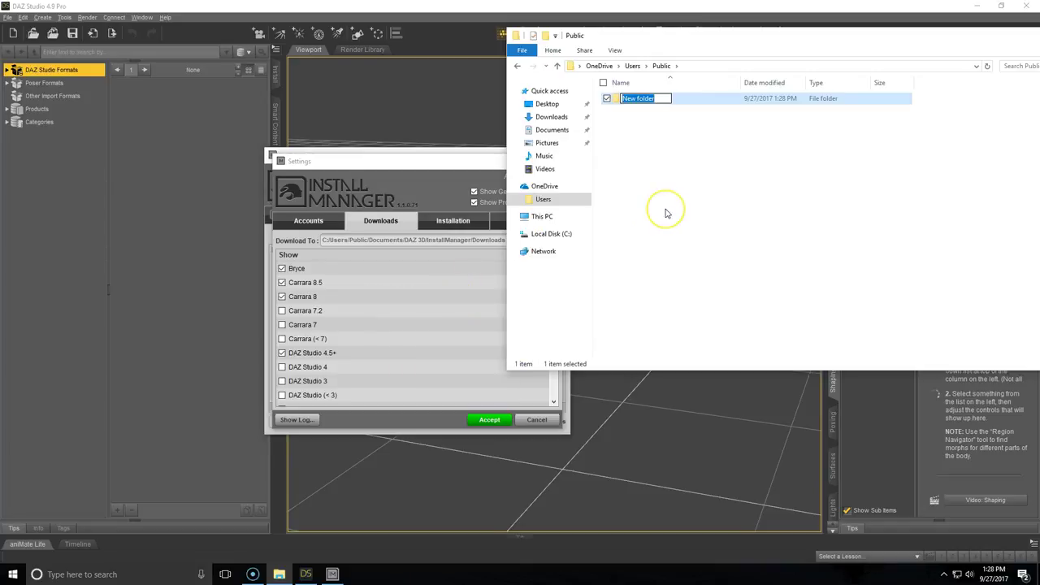
pyautogui.write('Documents')
pyautogui.click(666, 214)
# Create a DAZ 3D folder inside Documents and open it.
pyautogui.doubleClick(632, 98)
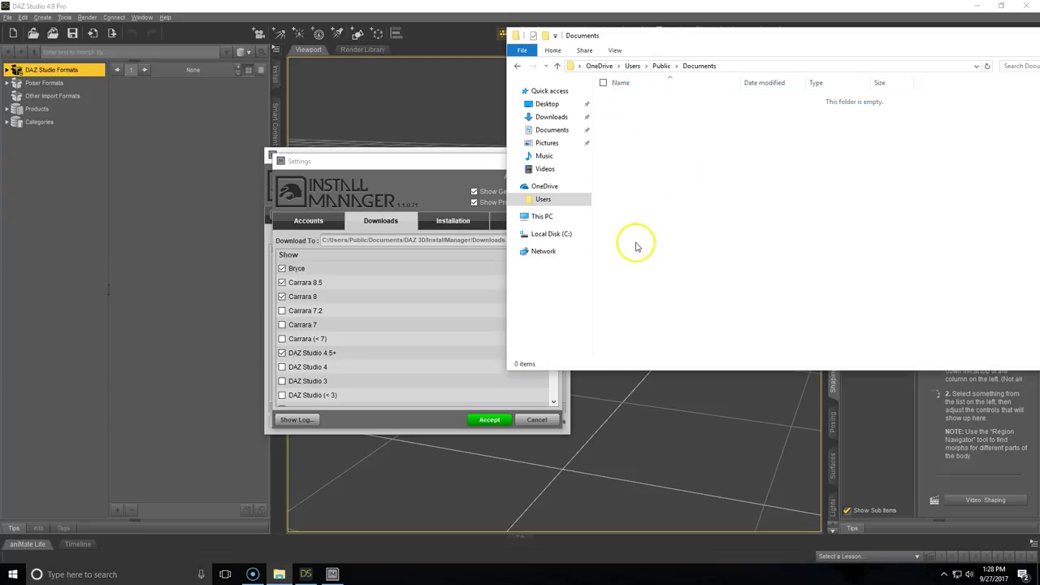
pyautogui.rightClick(654, 201)
pyautogui.moveTo(585, 357)
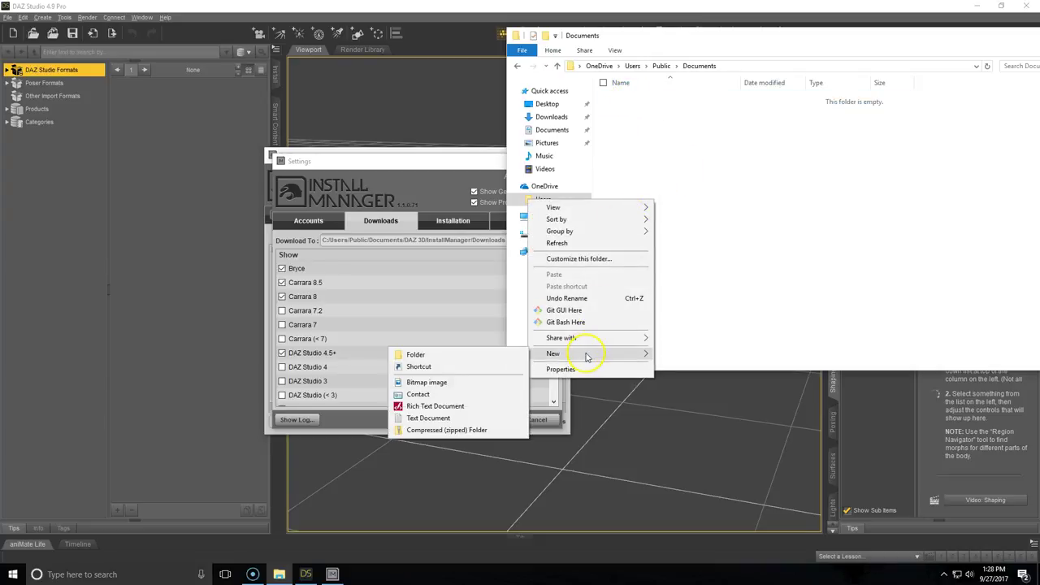
pyautogui.click(459, 355)
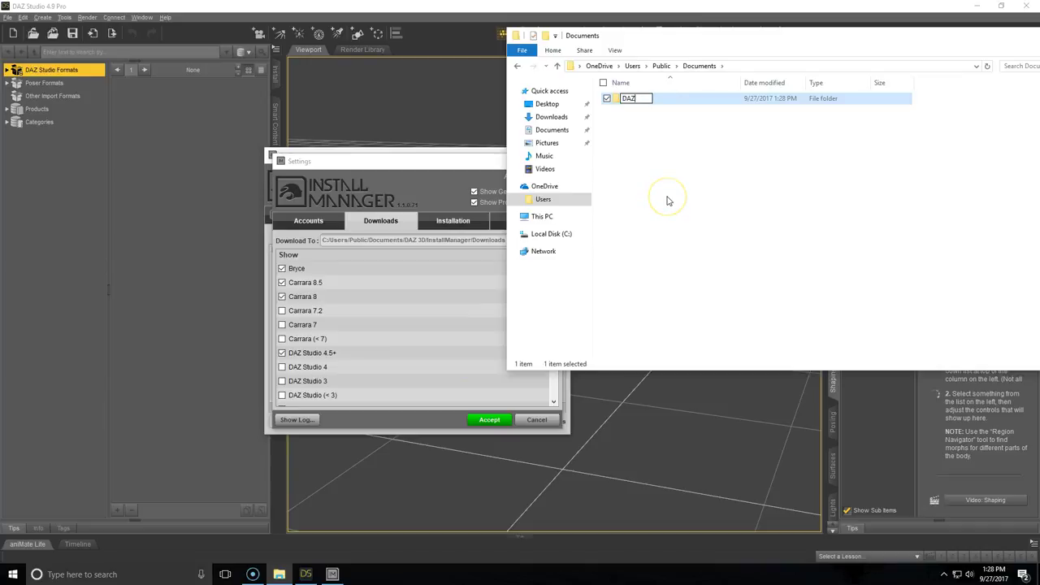
pyautogui.write('DAZ 3D')
pyautogui.press('Return')
pyautogui.doubleClick(631, 99)
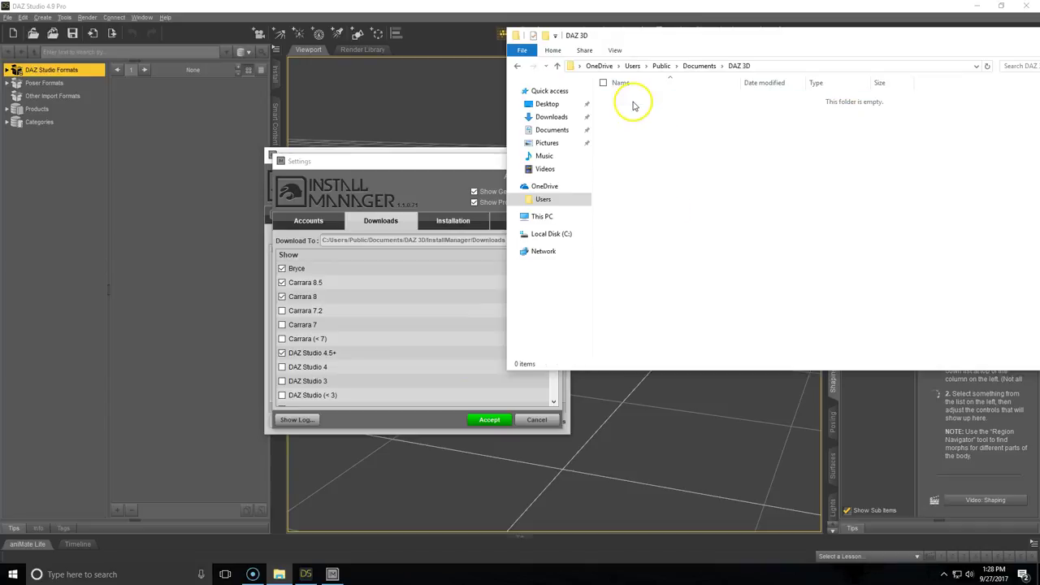
# Create an InstallManager folder inside DAZ 3D and open it.
pyautogui.rightClick(667, 179)
pyautogui.moveTo(596, 334)
pyautogui.click(488, 337)
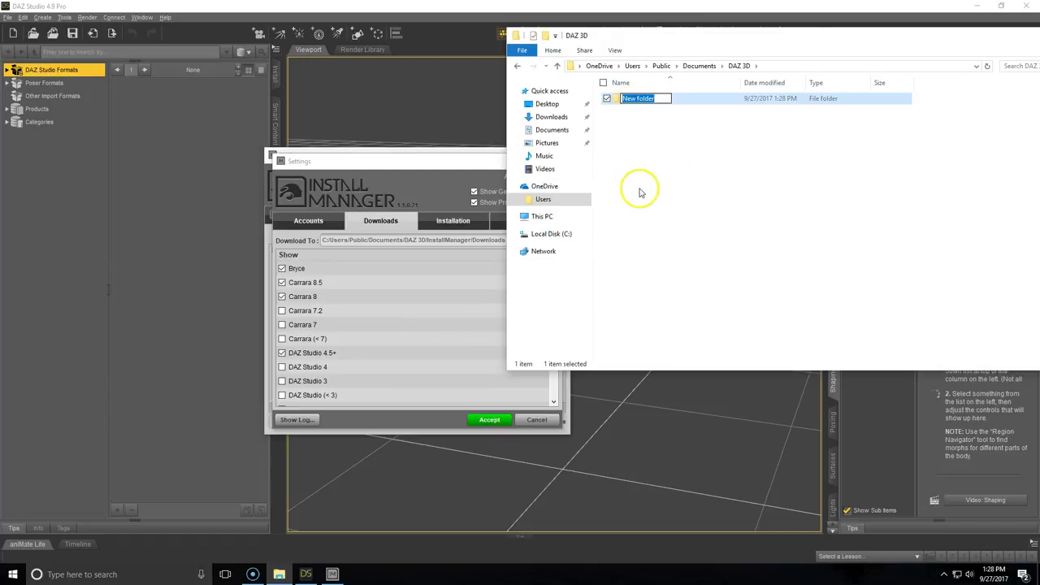
pyautogui.write('InstallManager')
pyautogui.press('Return')
pyautogui.doubleClick(642, 98)
# Create a Downloads folder inside InstallManager and open it.
pyautogui.rightClick(657, 186)
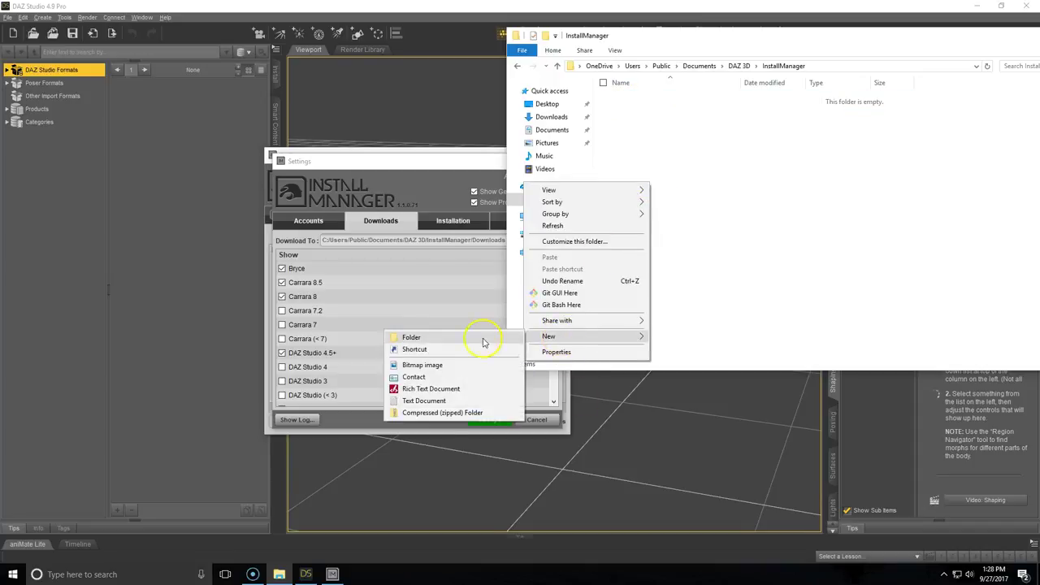
pyautogui.moveTo(574, 337)
pyautogui.click(482, 341)
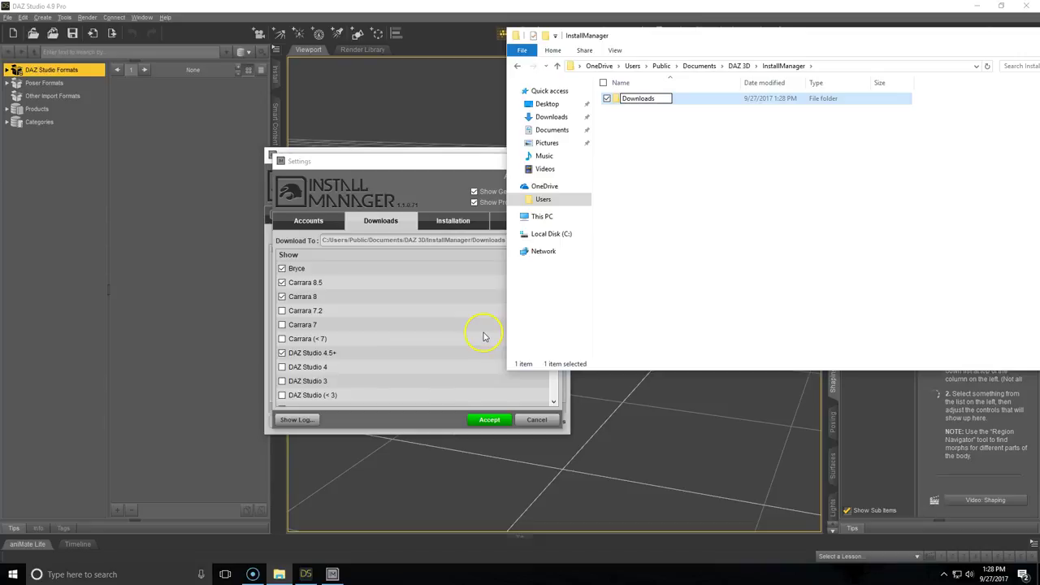
pyautogui.press('Return')
pyautogui.click(614, 170)
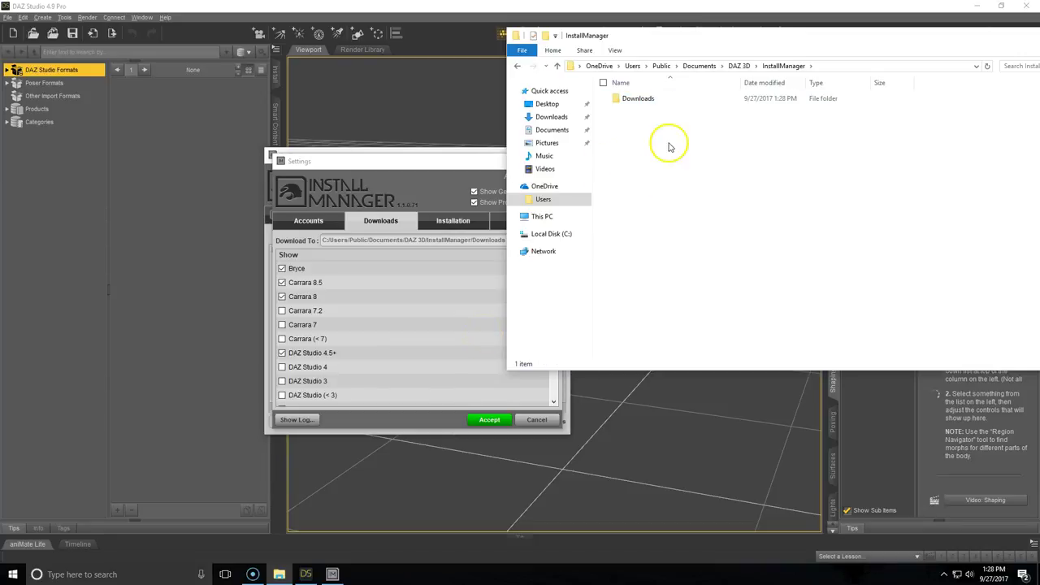
pyautogui.doubleClick(660, 99)
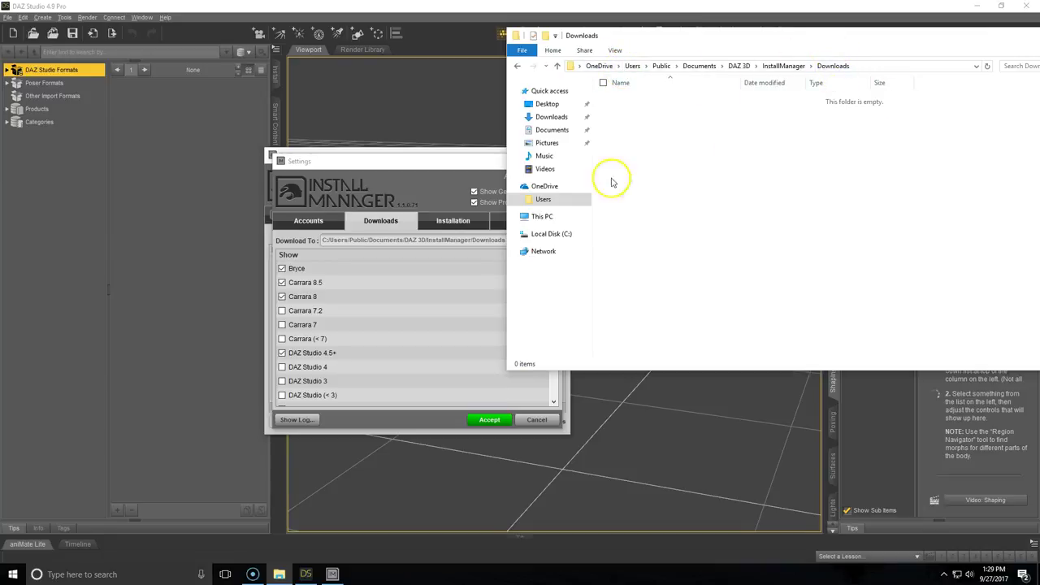
# Set the download location to OneDrive\Users\Public\Documents\DAZ 3D\InstallManager\Downloads.
pyautogui.click(439, 178)
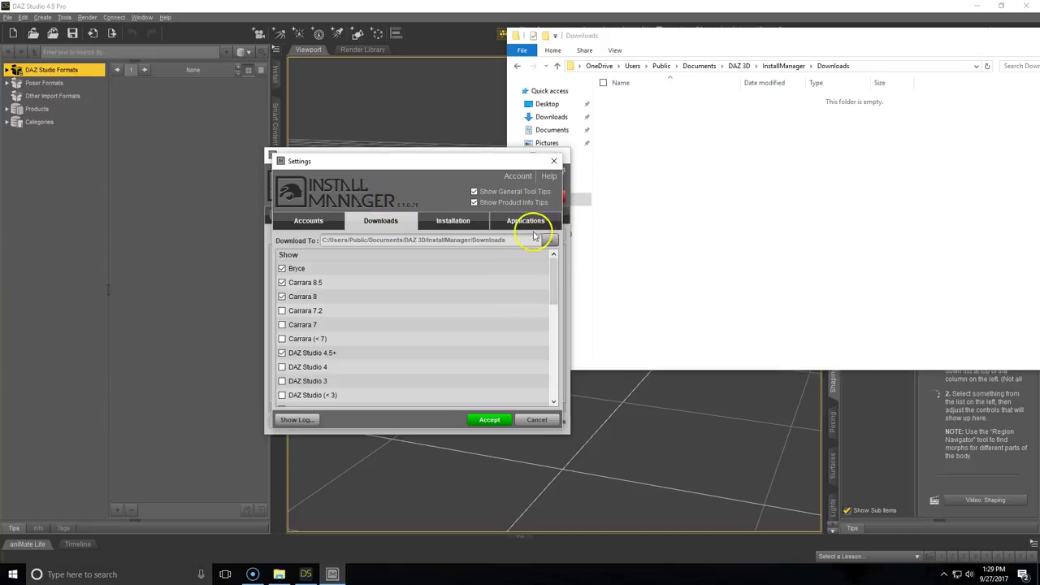
pyautogui.click(550, 241)
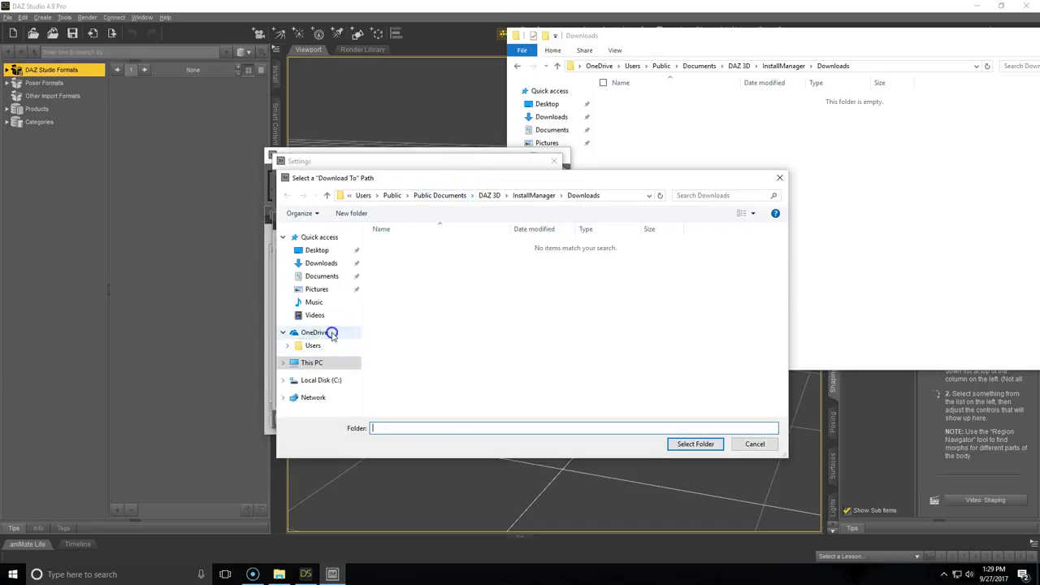
pyautogui.click(329, 332)
pyautogui.doubleClick(390, 244)
pyautogui.doubleClick(390, 245)
pyautogui.doubleClick(390, 247)
pyautogui.click(390, 249)
pyautogui.doubleClick(390, 247)
pyautogui.doubleClick(388, 246)
pyautogui.click(388, 246)
pyautogui.click(674, 445)
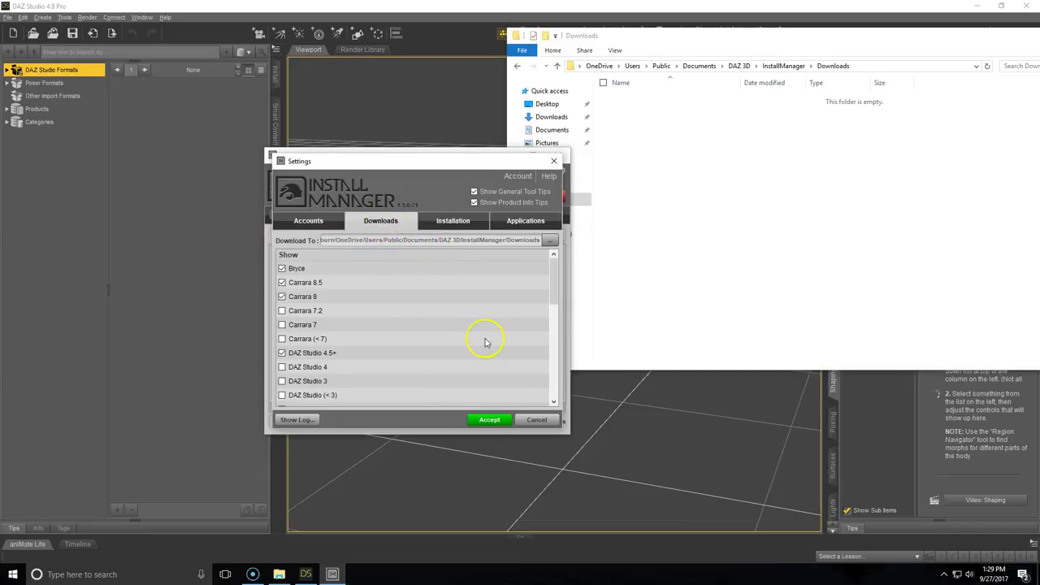
# Accept the download settings and reopen Settings on the Installation tab.
pyautogui.click(491, 420)
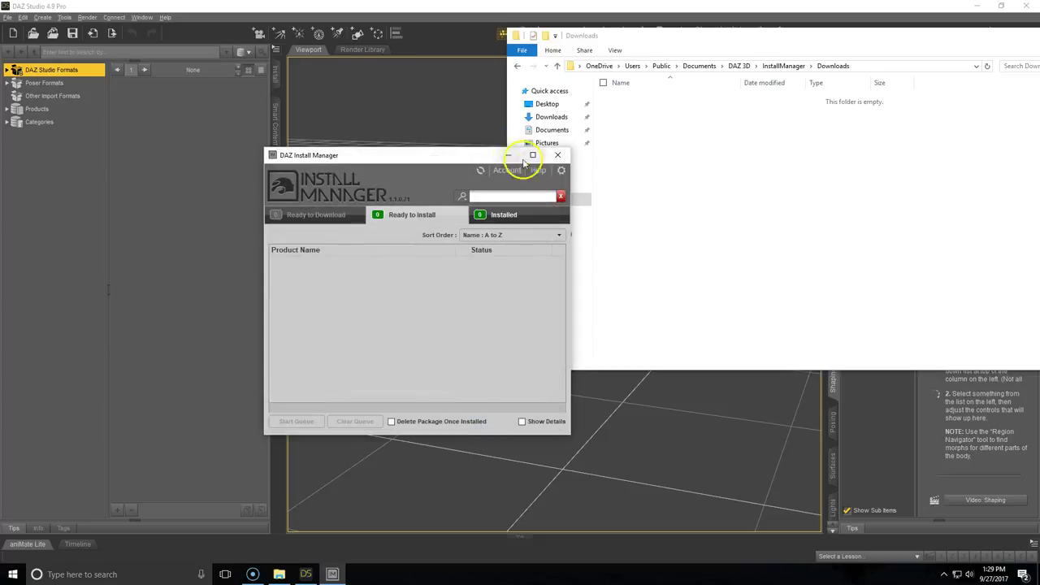
pyautogui.click(560, 172)
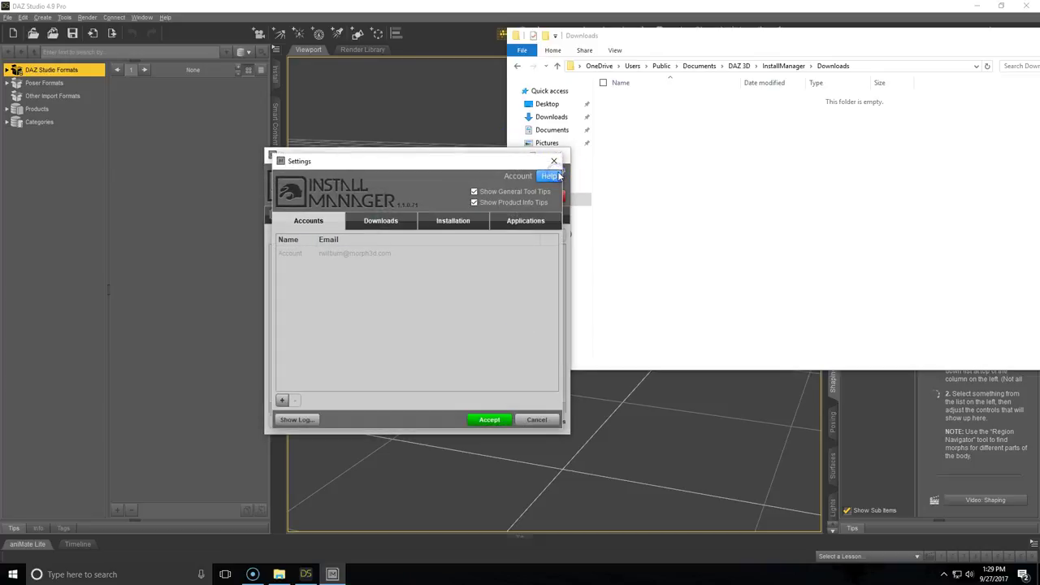
pyautogui.click(485, 224)
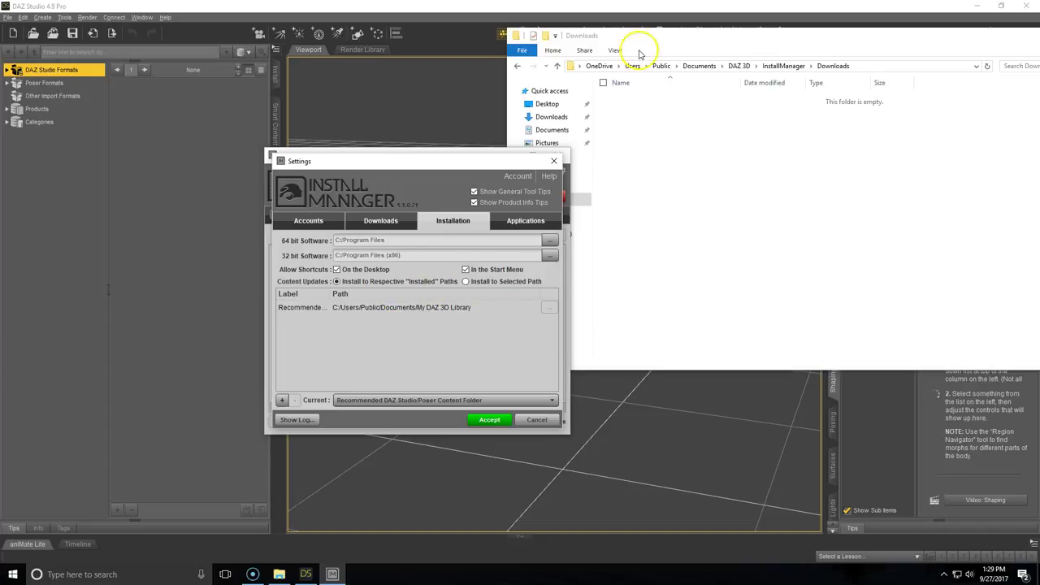
# Return to the OneDrive root and create a Program Files folder.
pyautogui.click(772, 166)
pyautogui.click(599, 66)
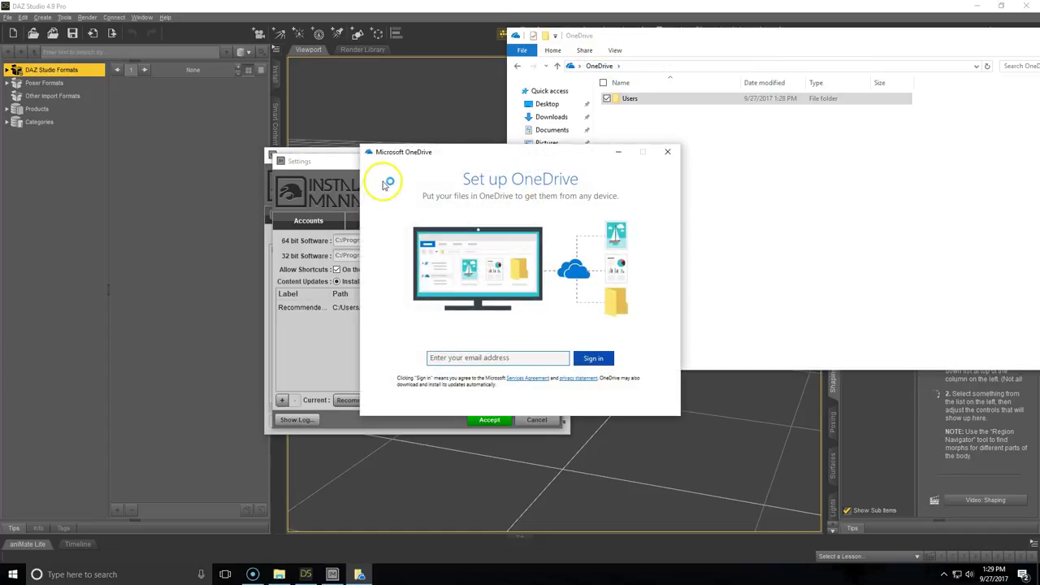
pyautogui.click(664, 155)
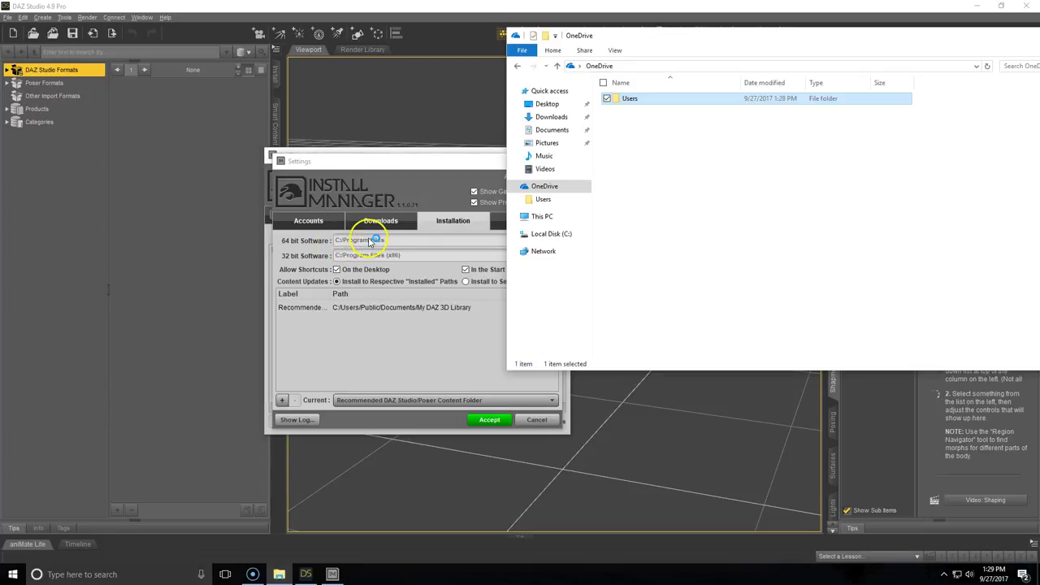
pyautogui.rightClick(648, 226)
pyautogui.moveTo(615, 377)
pyautogui.click(492, 376)
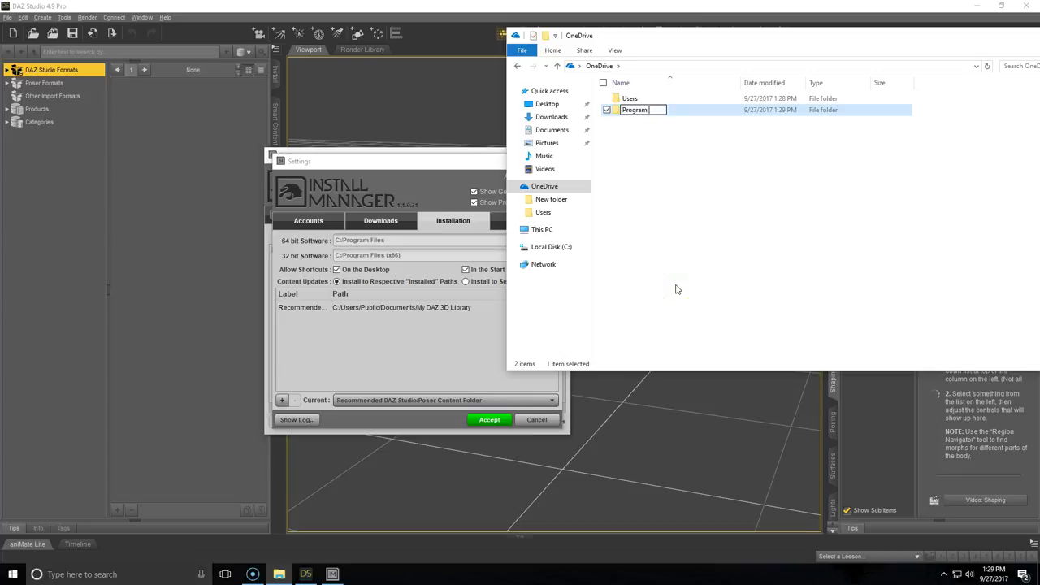
pyautogui.click(677, 289)
# Create a Program Files (x86) folder in OneDrive.
pyautogui.rightClick(675, 289)
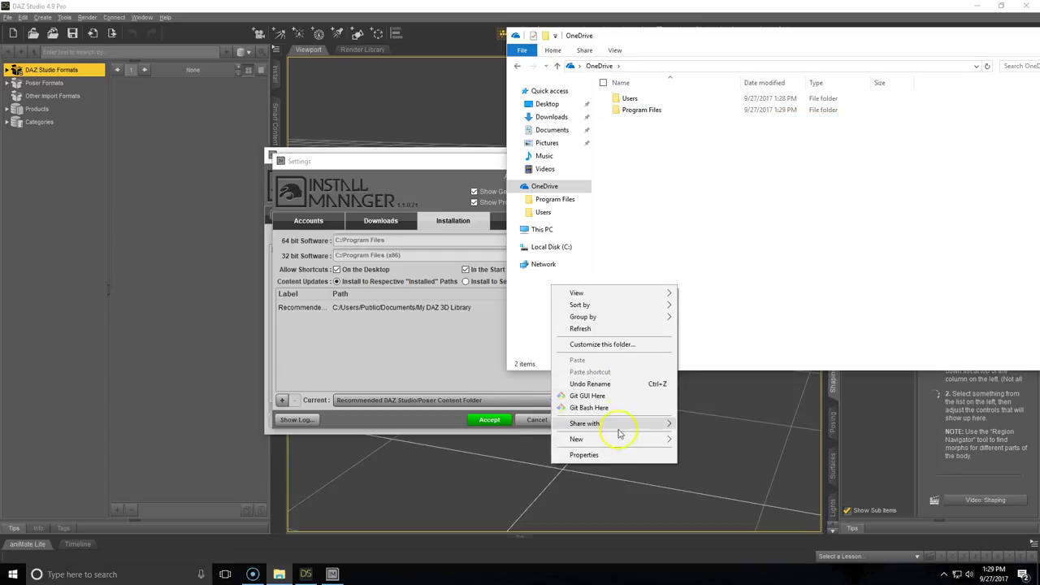
pyautogui.moveTo(622, 446)
pyautogui.click(462, 437)
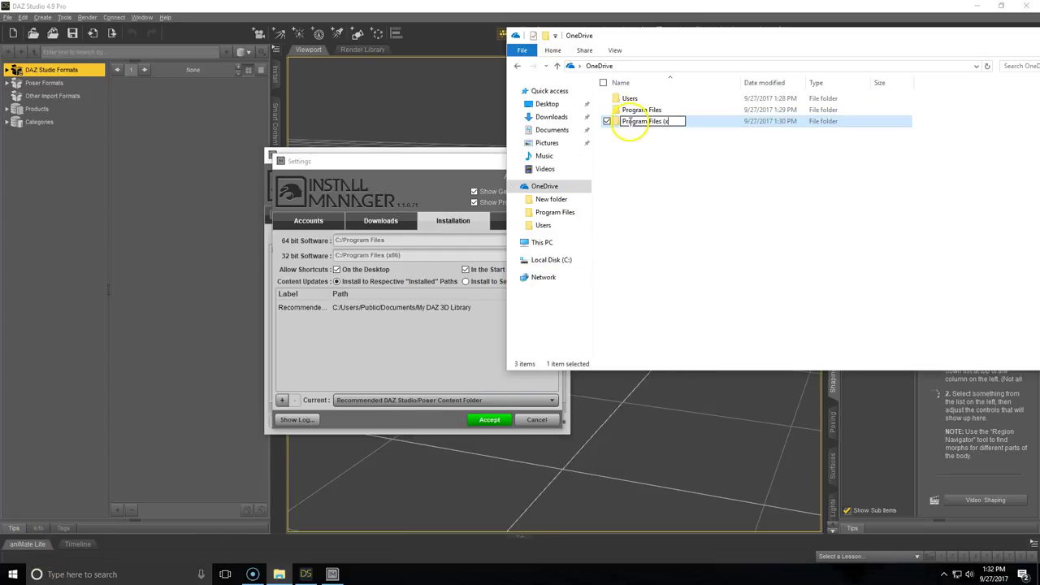
pyautogui.write('Program Files (x86)')
pyautogui.press('Return')
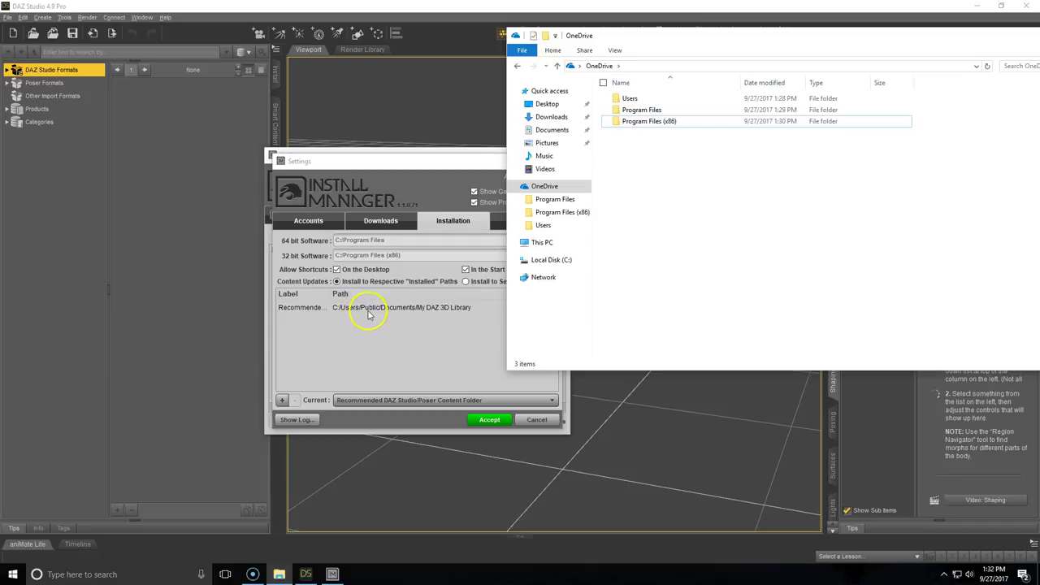
# Create a My DAZ 3D Library folder in OneDrive's Users\Public\Documents.
pyautogui.doubleClick(628, 98)
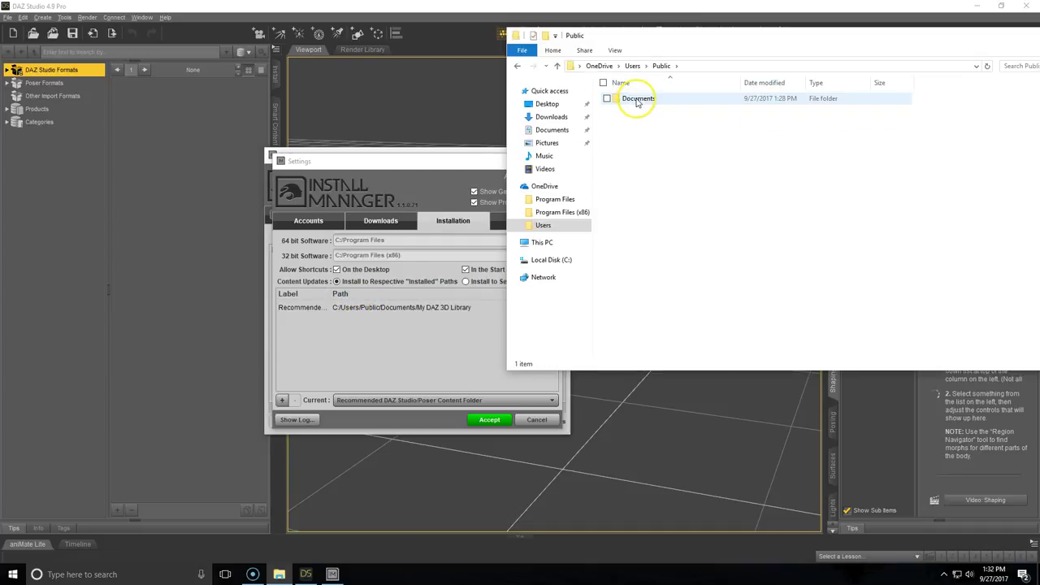
pyautogui.doubleClick(637, 99)
pyautogui.rightClick(646, 149)
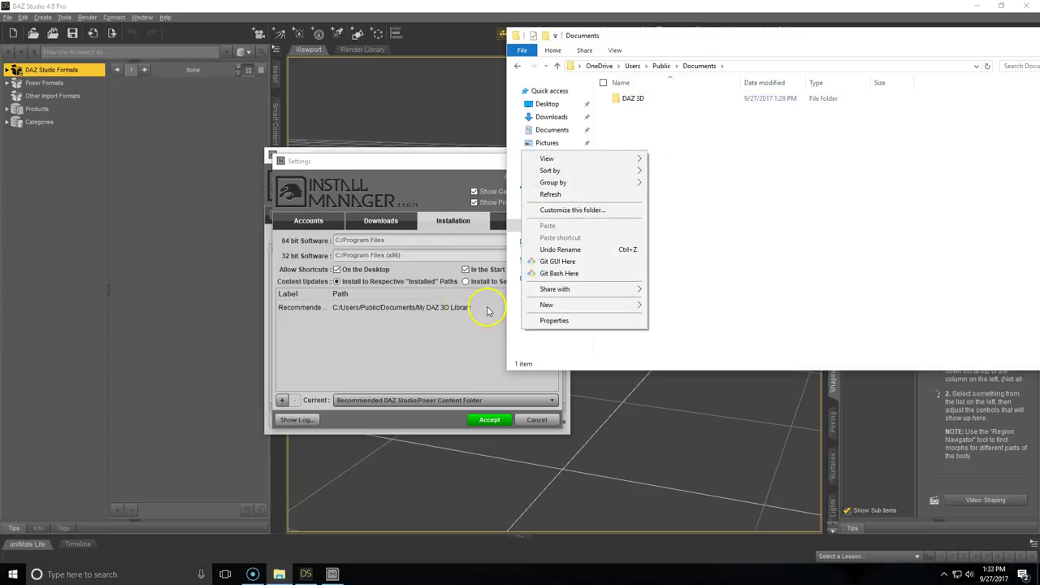
pyautogui.moveTo(577, 305)
pyautogui.click(443, 308)
pyautogui.write('My DAZ')
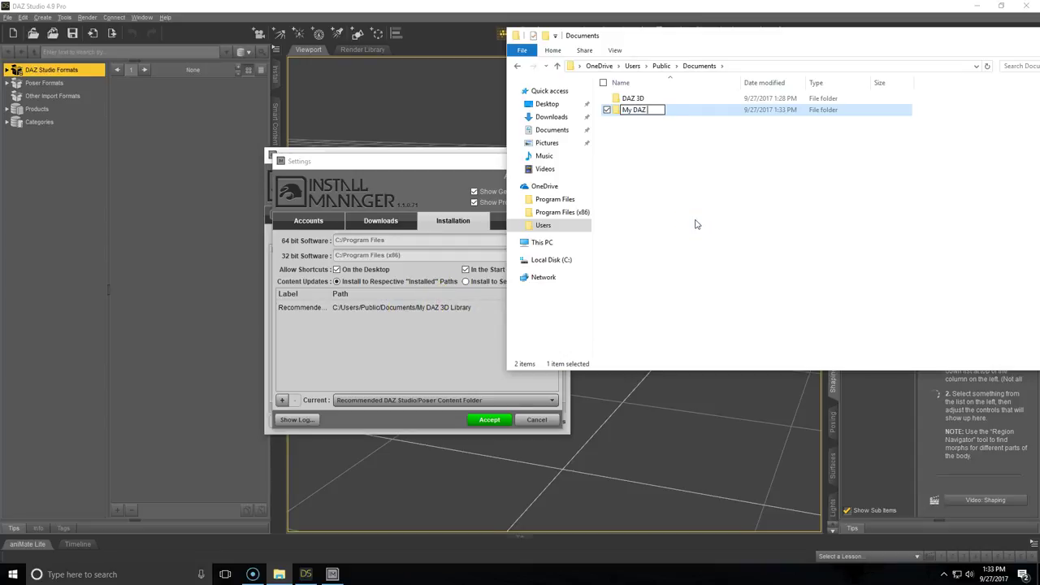
pyautogui.write(' 3D Library')
pyautogui.press('Return')
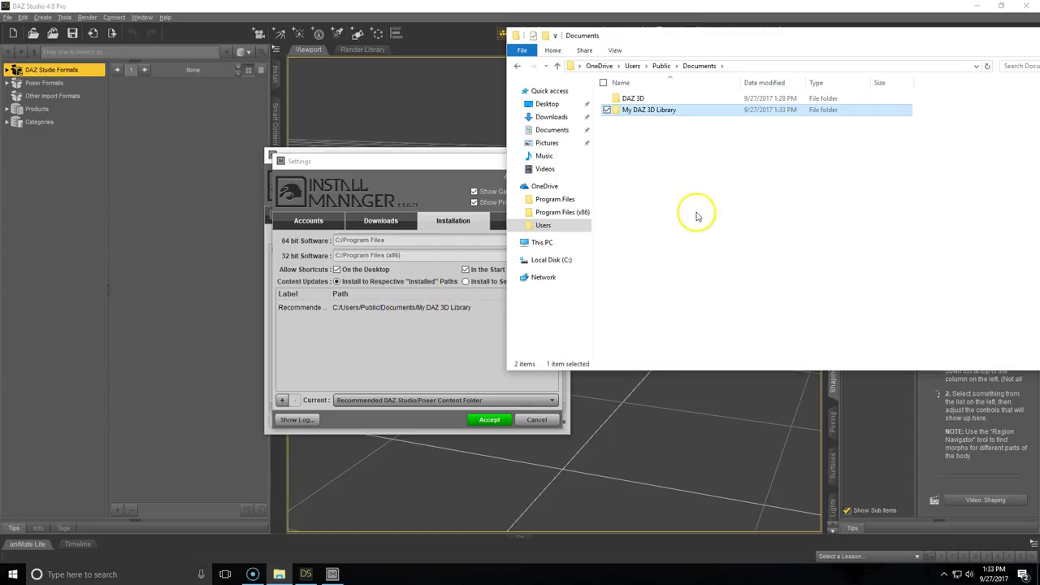
pyautogui.click(696, 215)
pyautogui.click(421, 242)
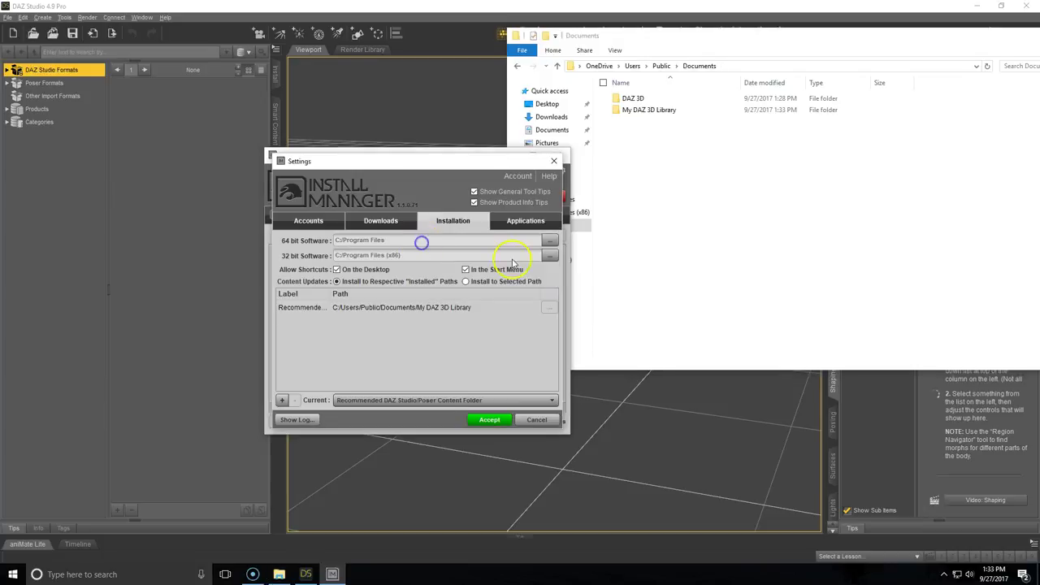
# Set the 64-bit software path to OneDrive\Program Files.
pyautogui.click(550, 242)
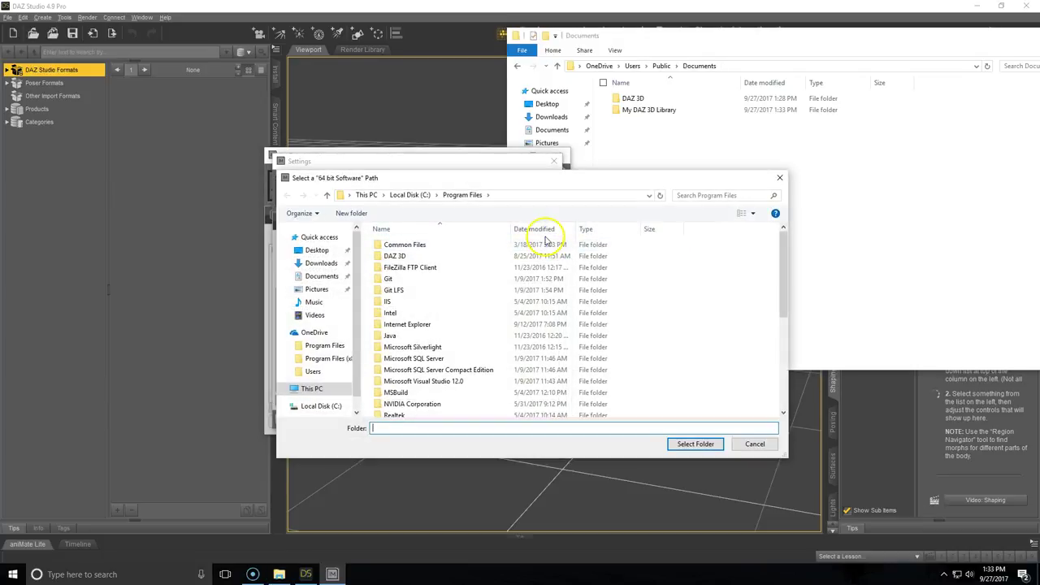
pyautogui.click(314, 332)
pyautogui.click(415, 245)
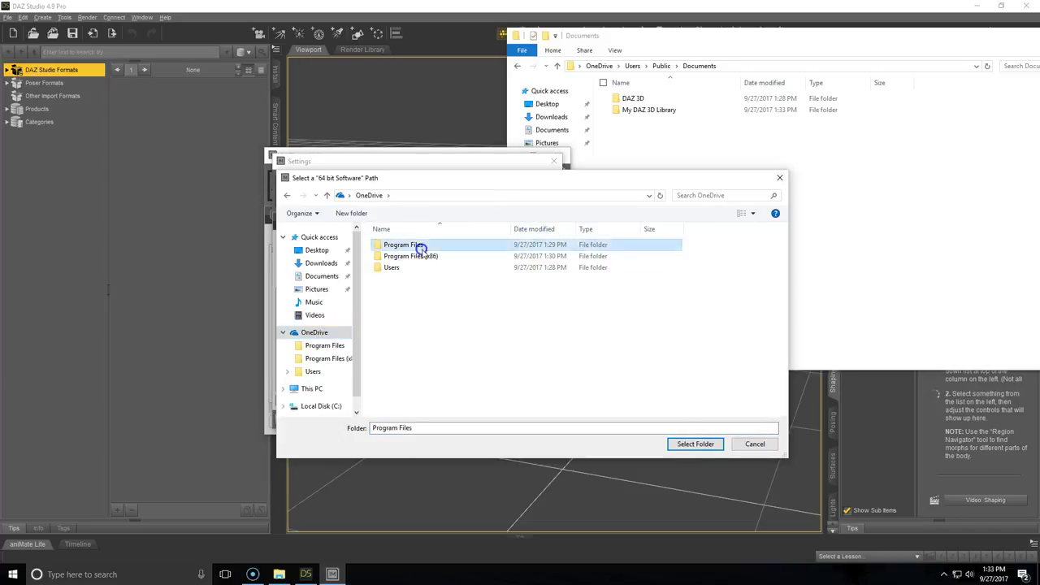
pyautogui.click(696, 444)
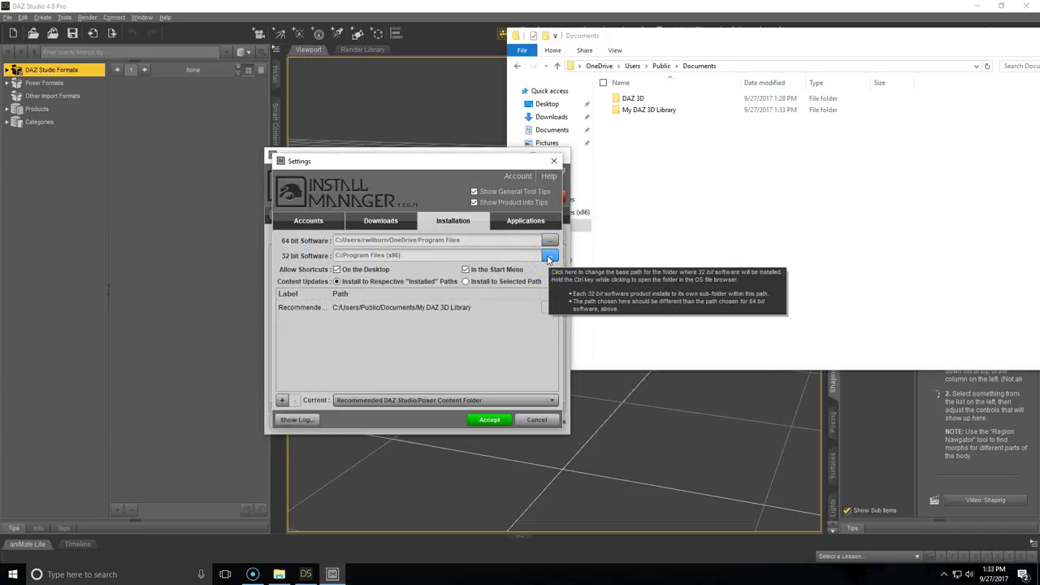
# Set the 32-bit software path to OneDrive\Program Files (x86).
pyautogui.click(651, 144)
pyautogui.click(599, 66)
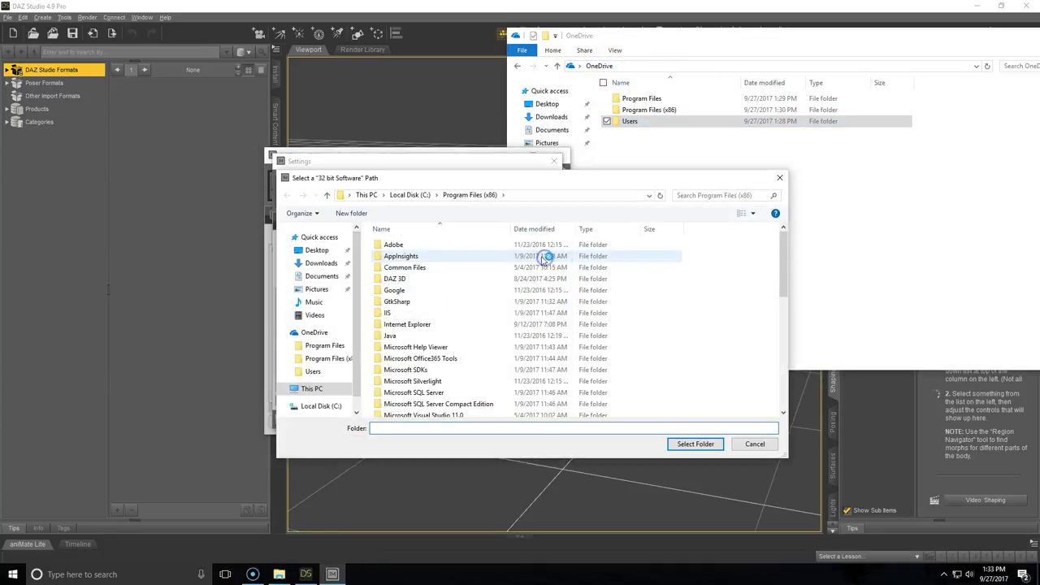
pyautogui.click(314, 332)
pyautogui.click(406, 255)
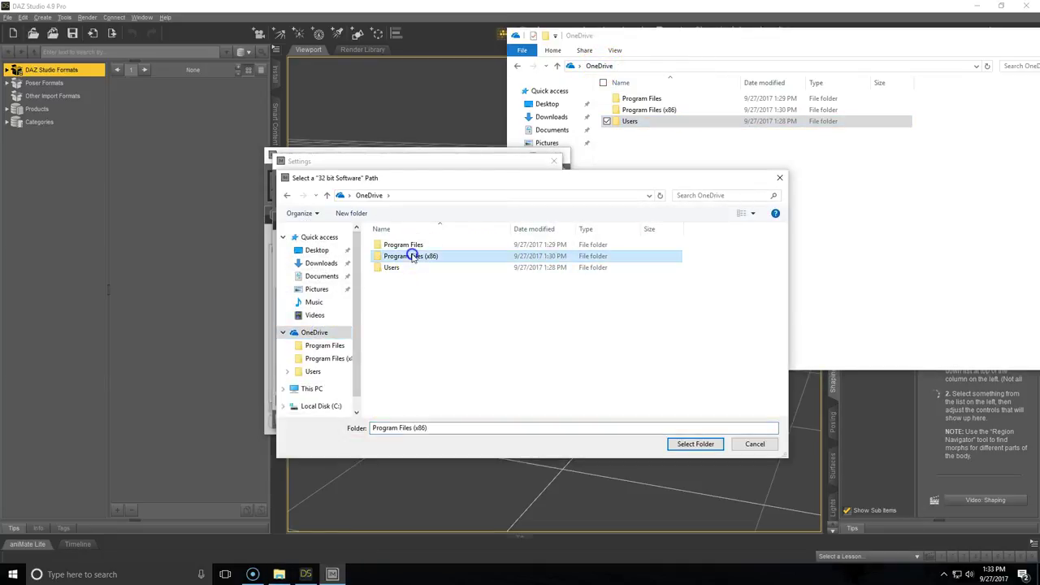
pyautogui.click(696, 443)
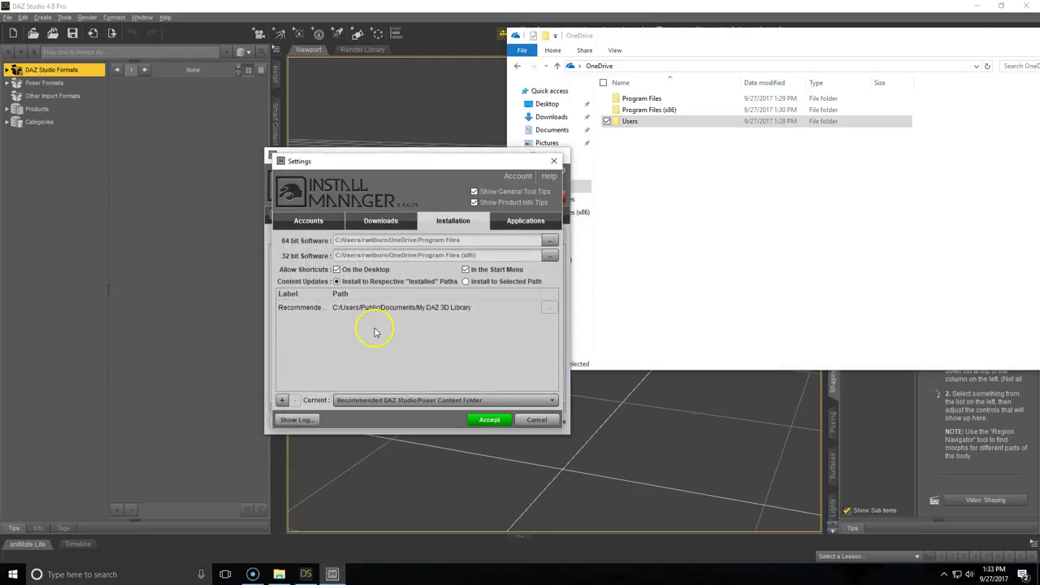
pyautogui.click(338, 310)
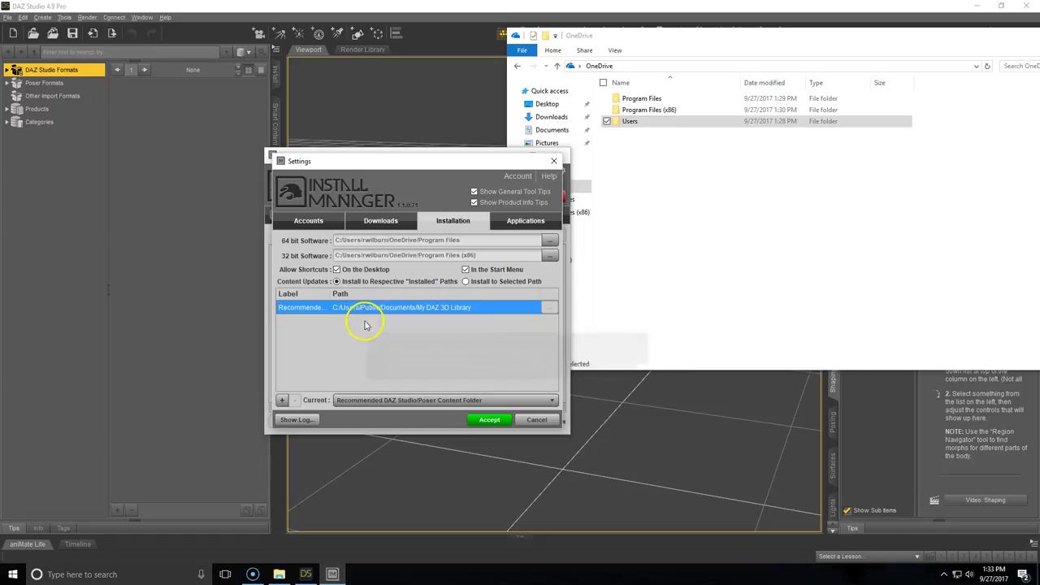
# Add a OneDrive content shortcut pointing to OneDrive\Users\Public\Documents\My DAZ 3D Library.
pyautogui.click(357, 325)
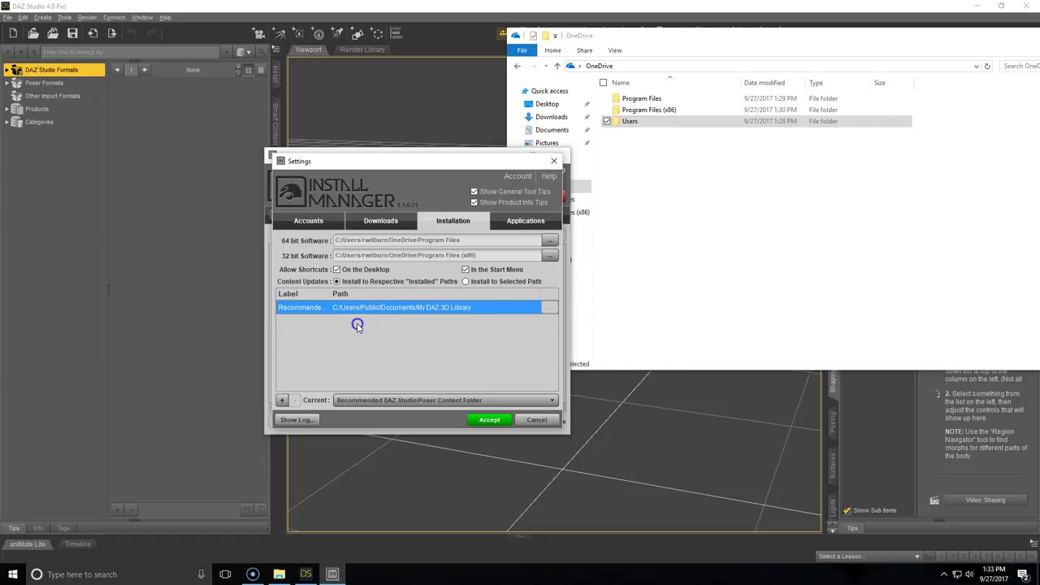
pyautogui.click(283, 401)
pyautogui.click(283, 401)
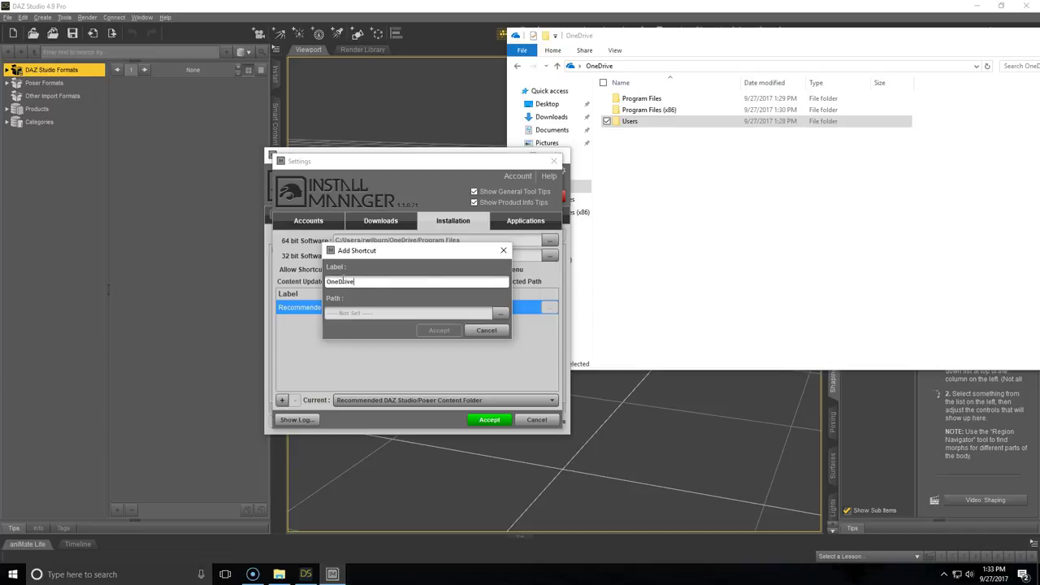
pyautogui.click(500, 313)
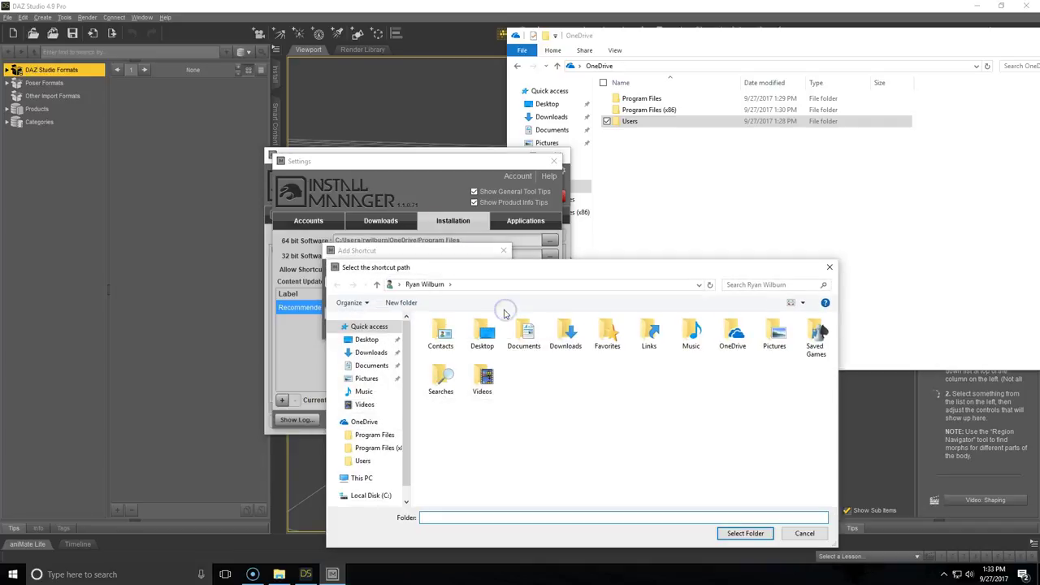
pyautogui.click(368, 462)
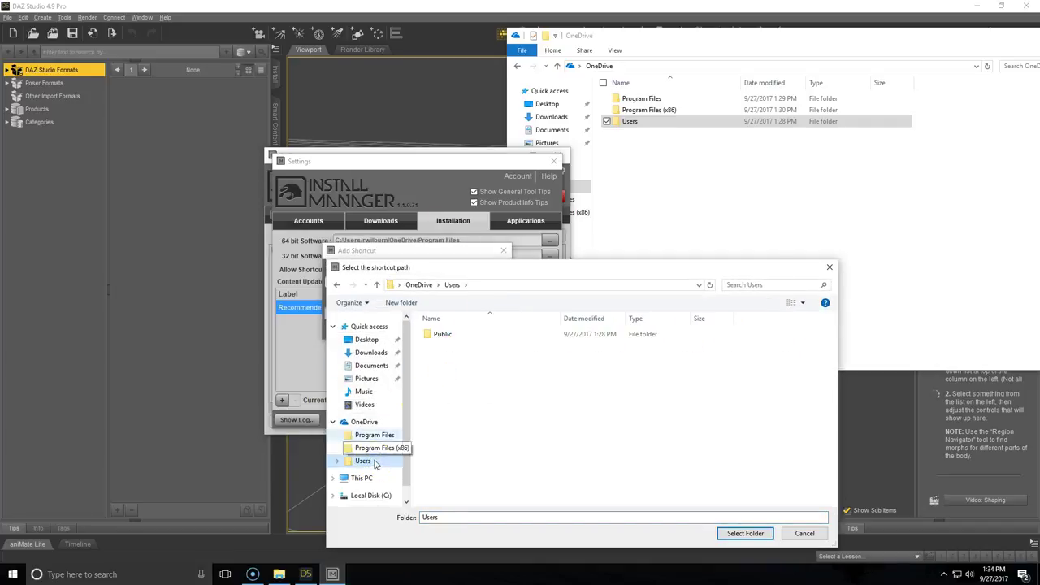
pyautogui.doubleClick(439, 338)
pyautogui.doubleClick(437, 340)
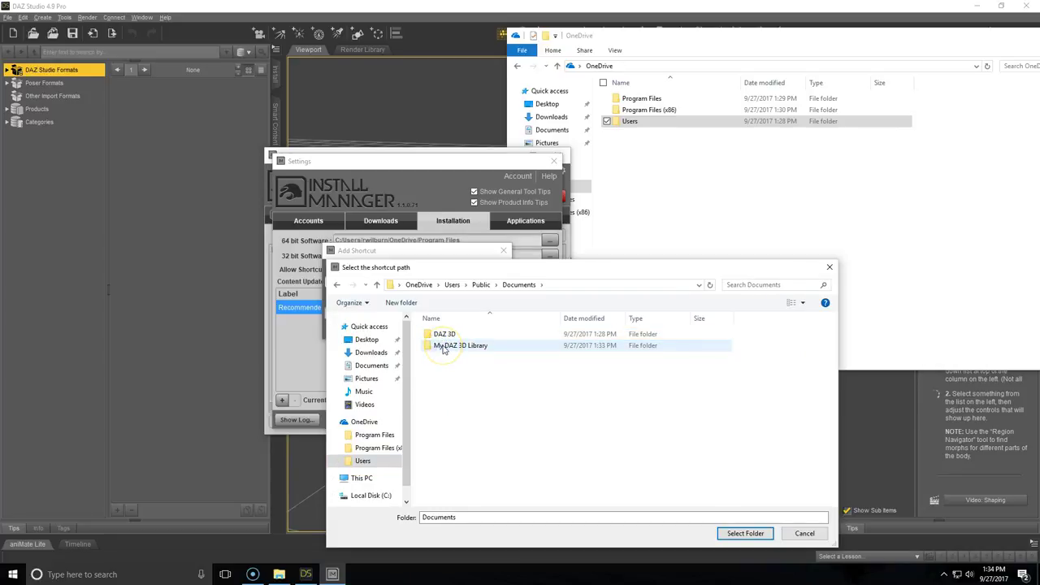
pyautogui.click(445, 348)
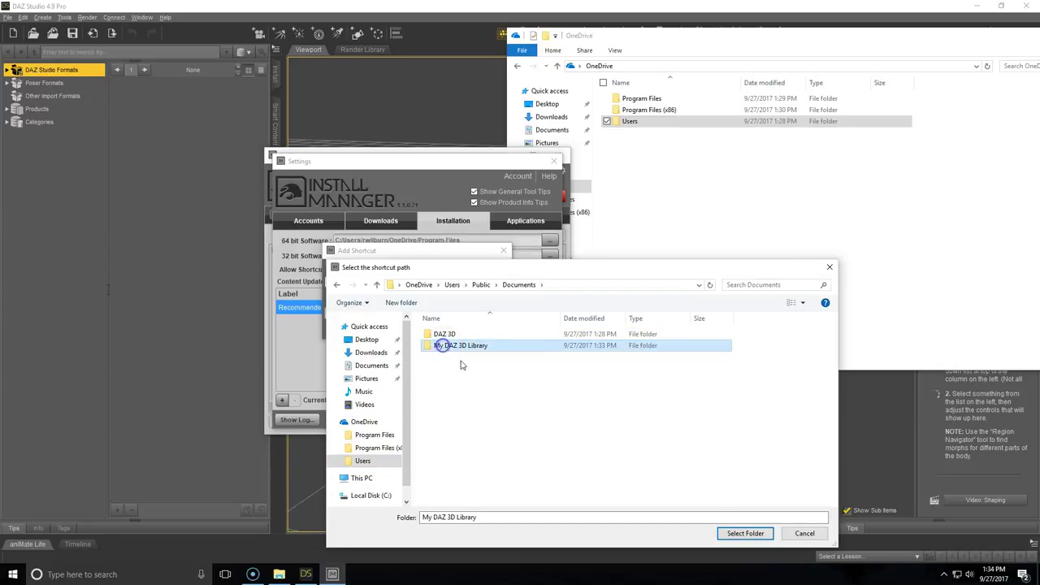
pyautogui.click(745, 533)
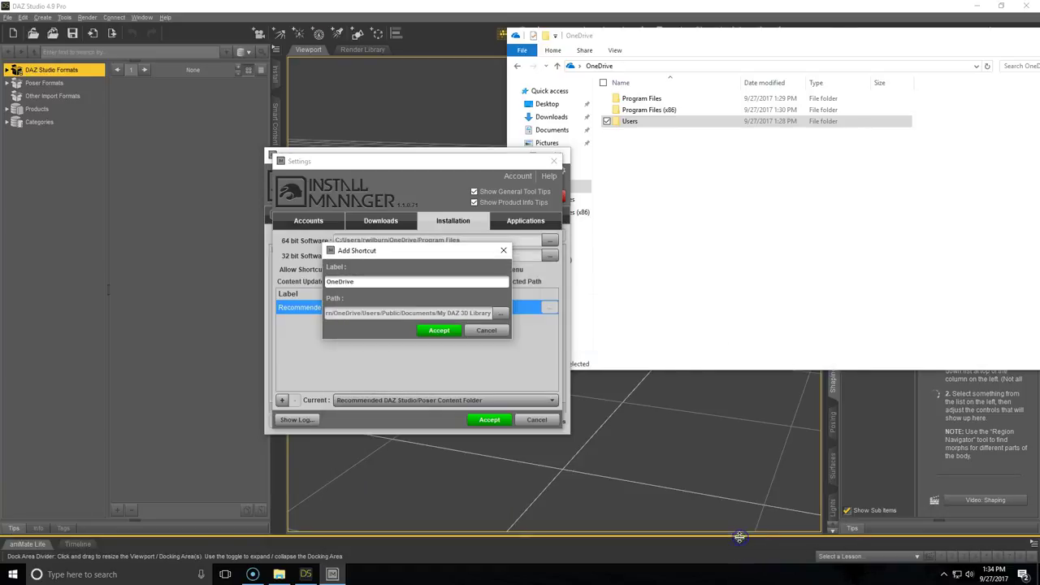
# Save the OneDrive shortcut, remove the Recommended content path, and accept the settings.
pyautogui.click(446, 331)
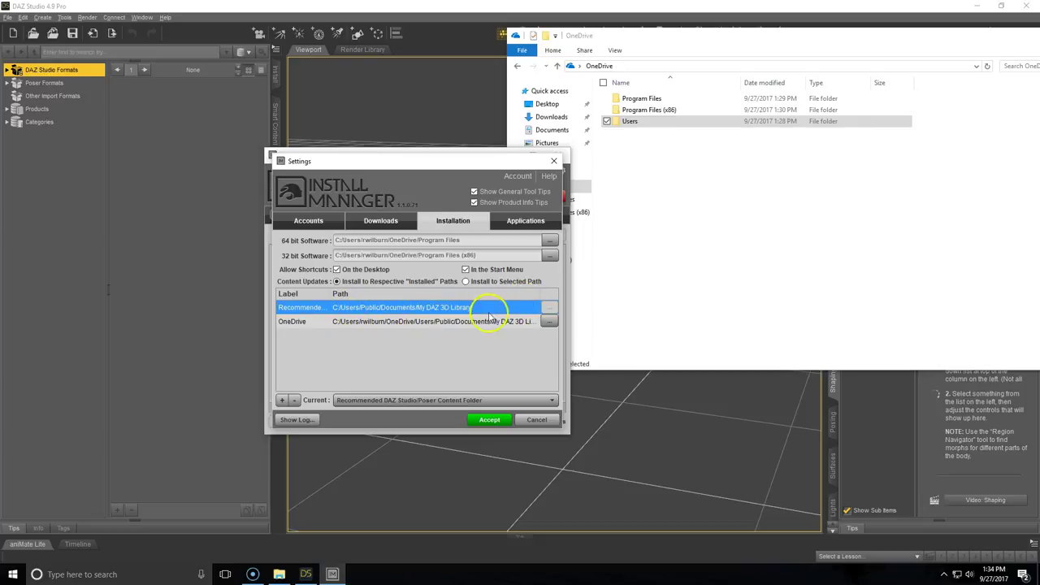
pyautogui.click(294, 400)
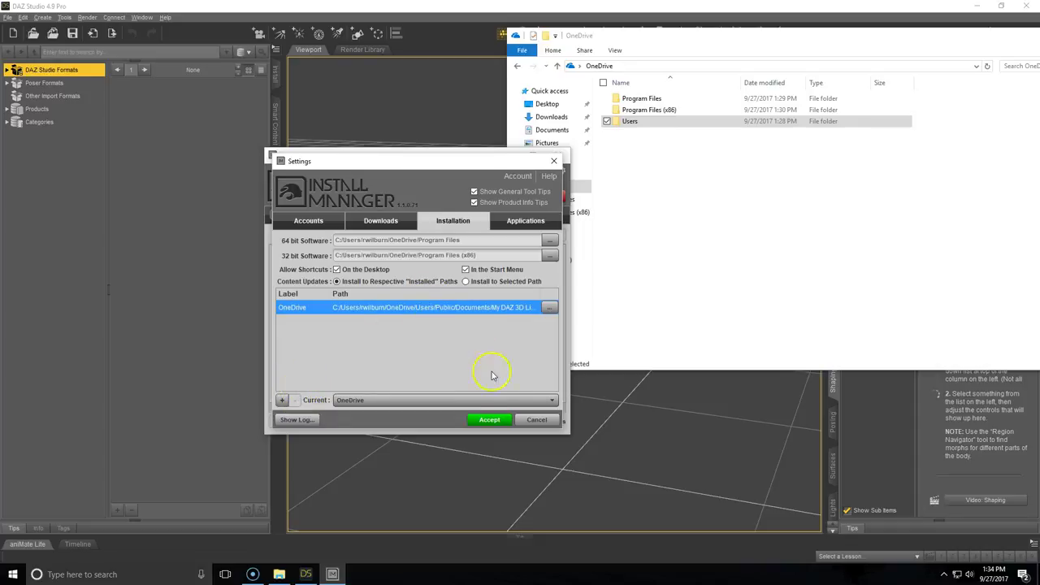
pyautogui.click(488, 420)
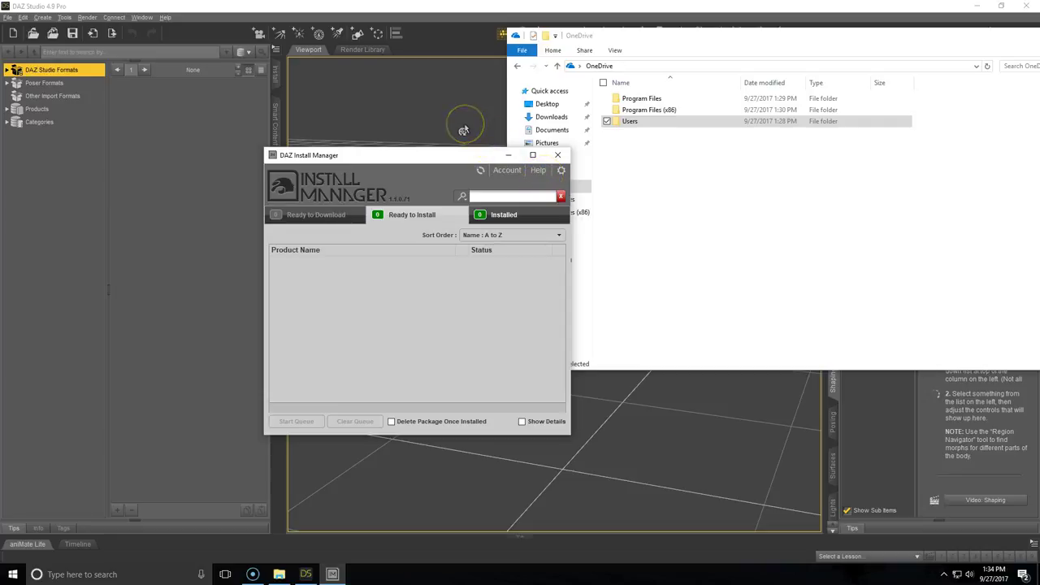
# Return to the DAZ Studio main window and open its Edit menu.
pyautogui.click(441, 100)
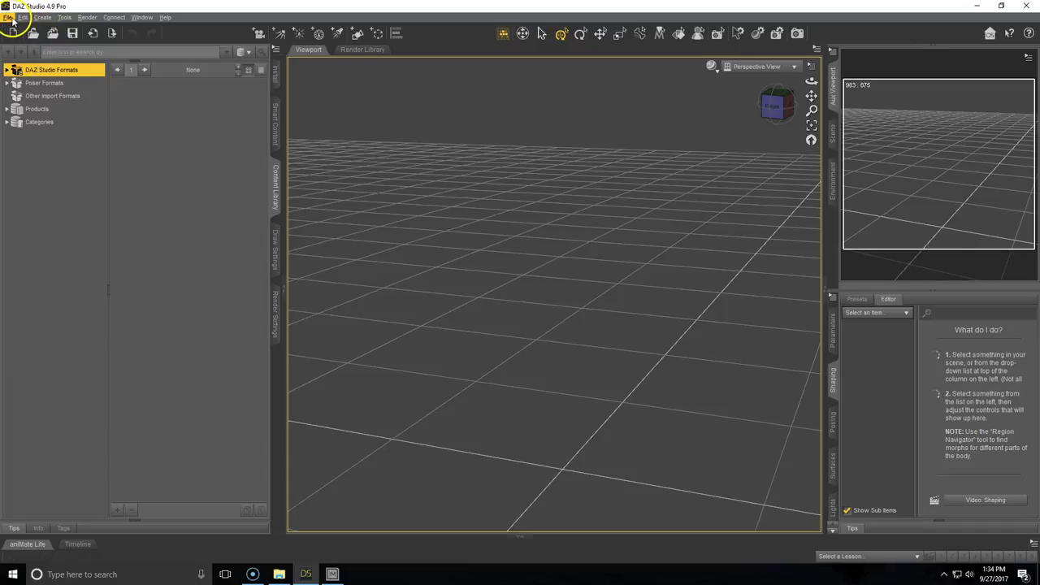
pyautogui.click(333, 574)
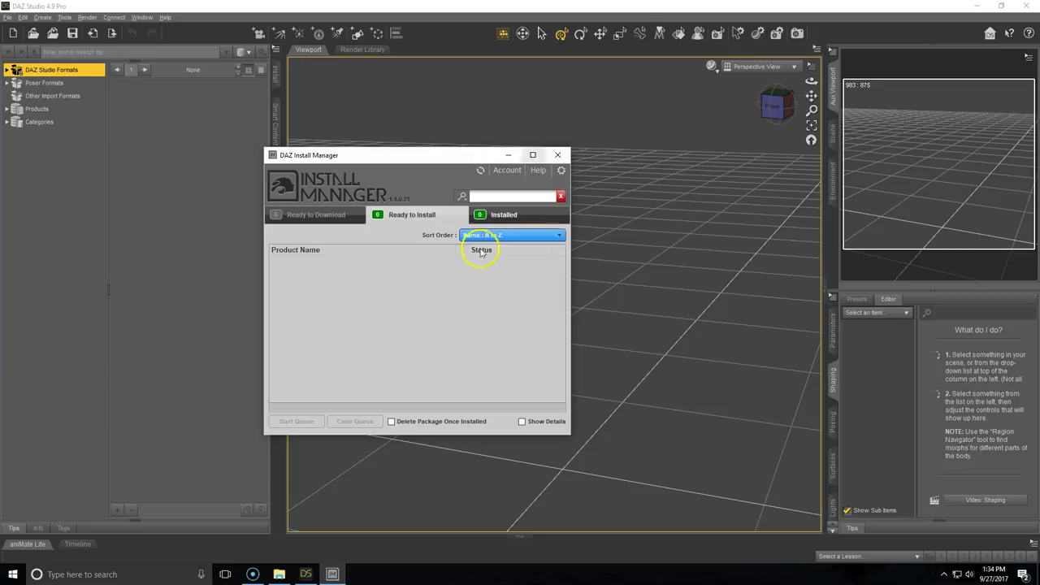
pyautogui.click(212, 124)
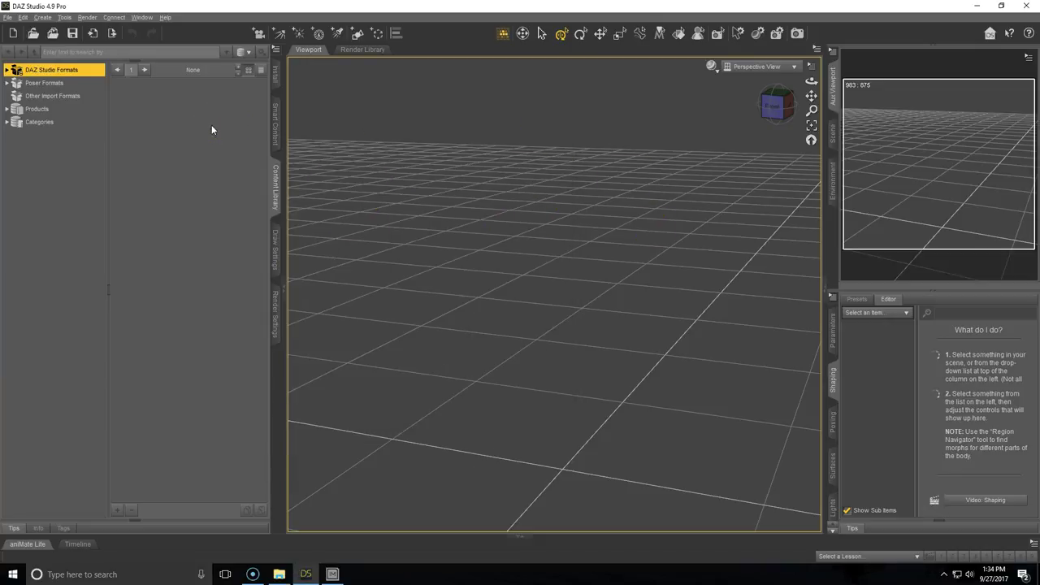
pyautogui.click(23, 18)
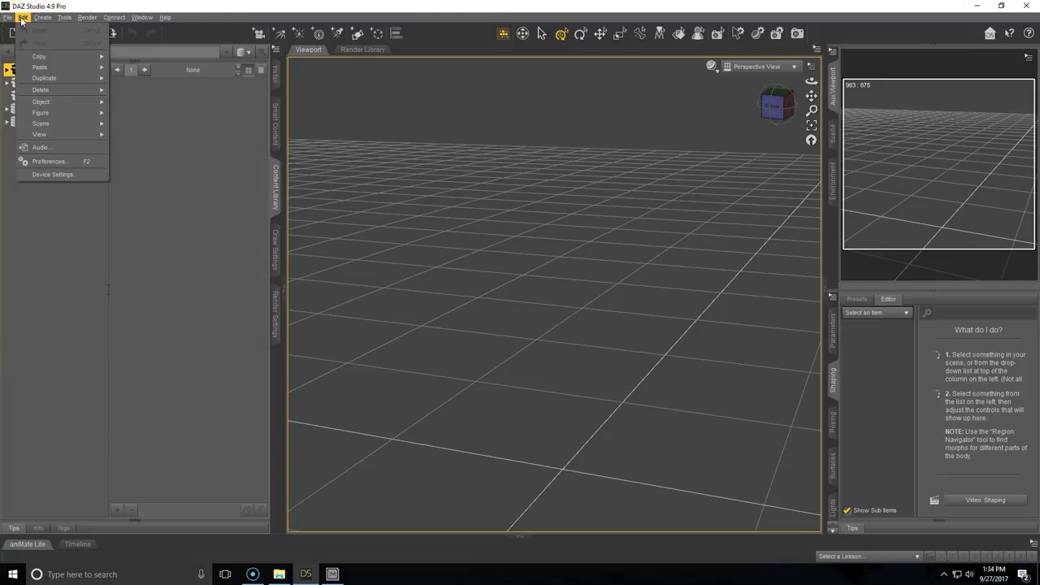
# From Preferences' Content tab, open the Content Directory Manager, expand both formats and select the Public path.
pyautogui.click(65, 168)
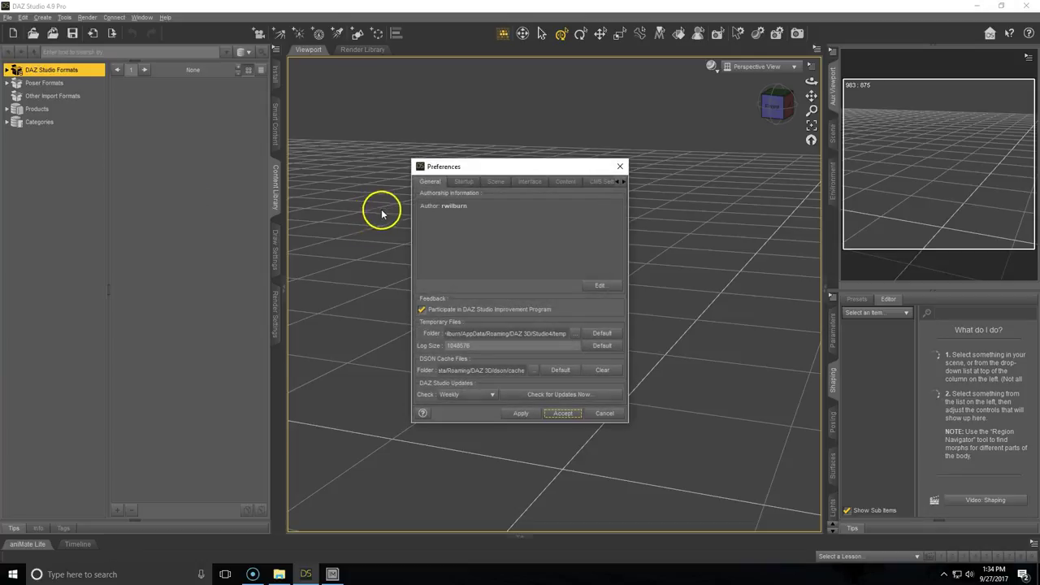
pyautogui.moveTo(628, 218); pyautogui.dragTo(766, 215)
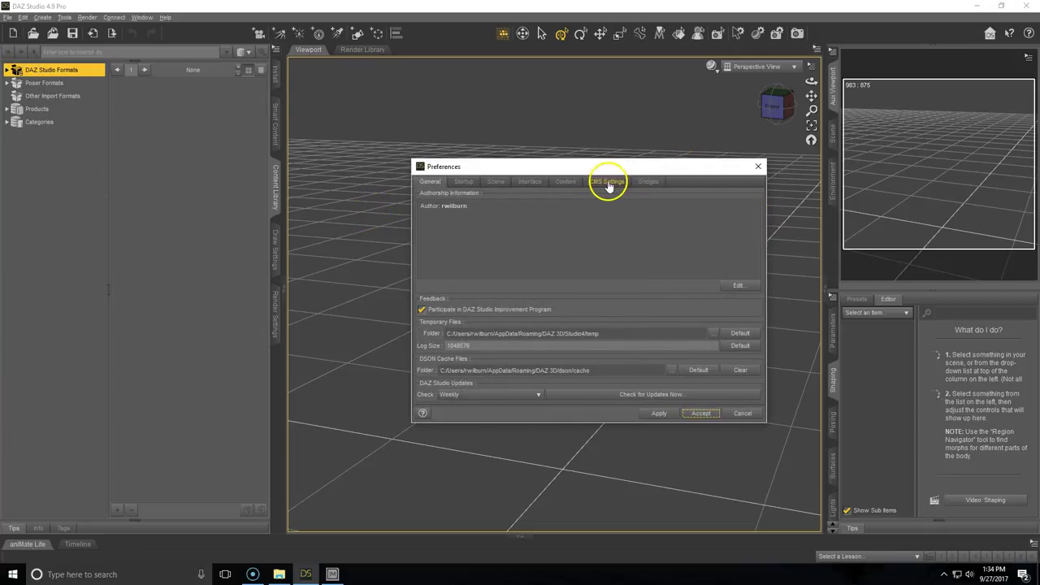
pyautogui.click(568, 182)
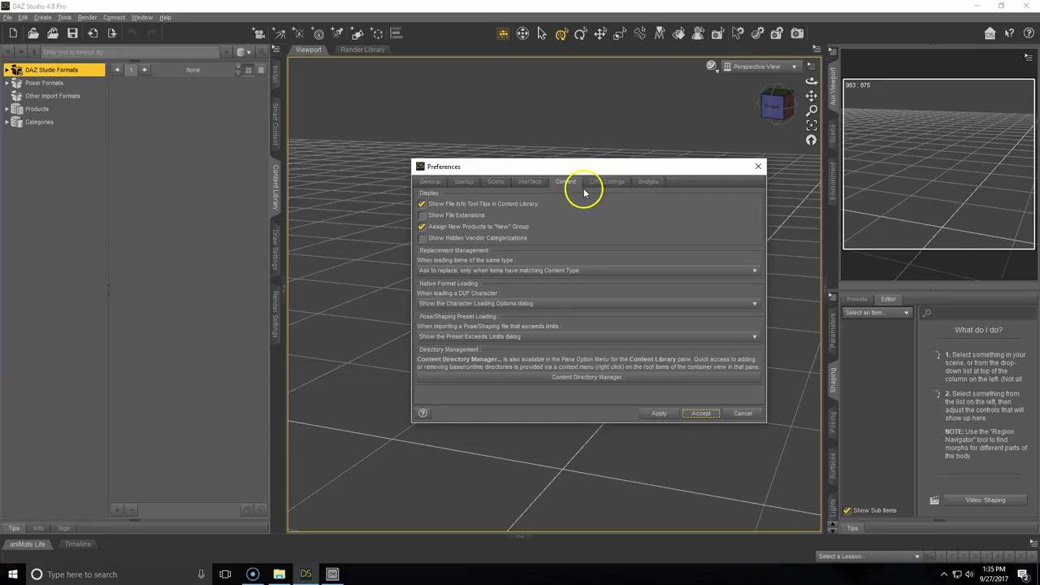
pyautogui.click(550, 380)
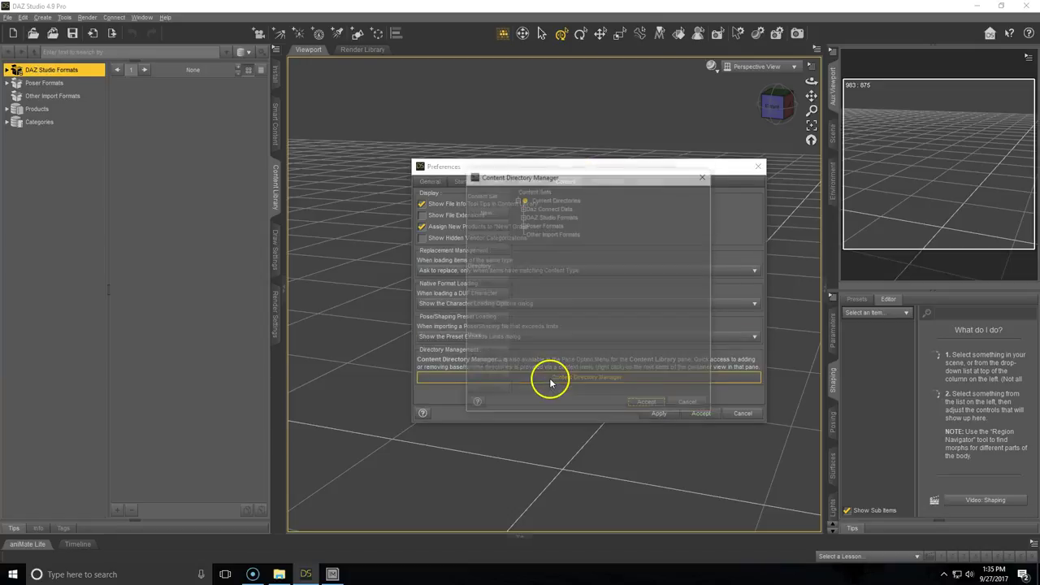
pyautogui.click(522, 217)
pyautogui.click(523, 243)
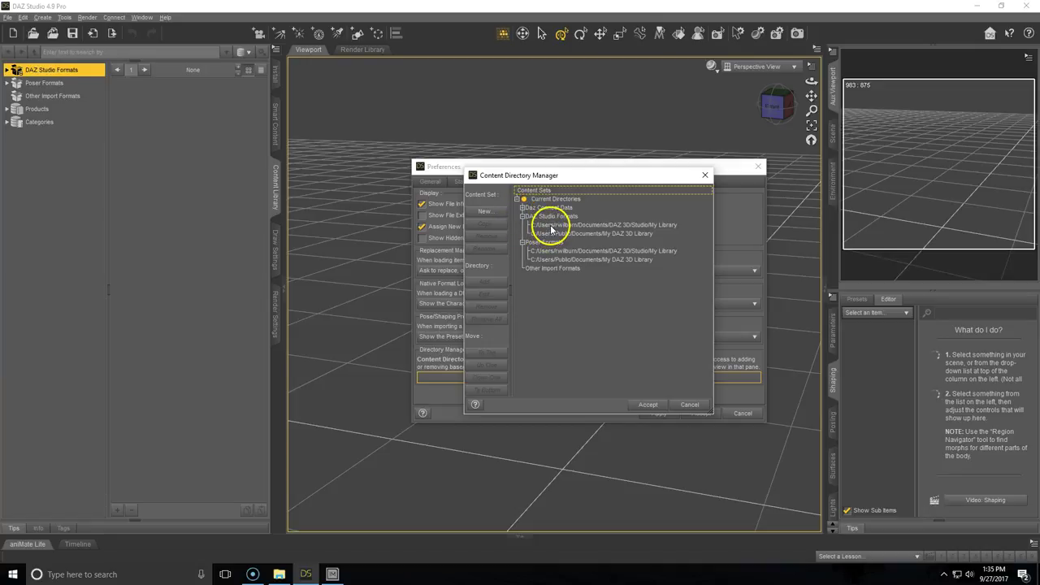
pyautogui.click(547, 235)
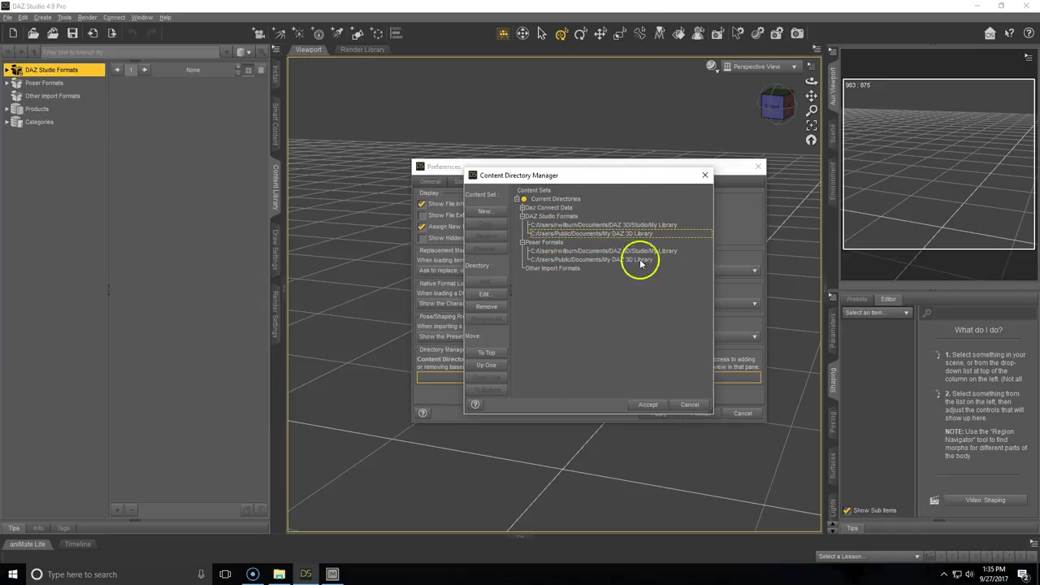
# Confirm Install Manager's Installation path points to OneDrive, then reselect DAZ Studio Formats in DAZ Studio.
pyautogui.click(332, 574)
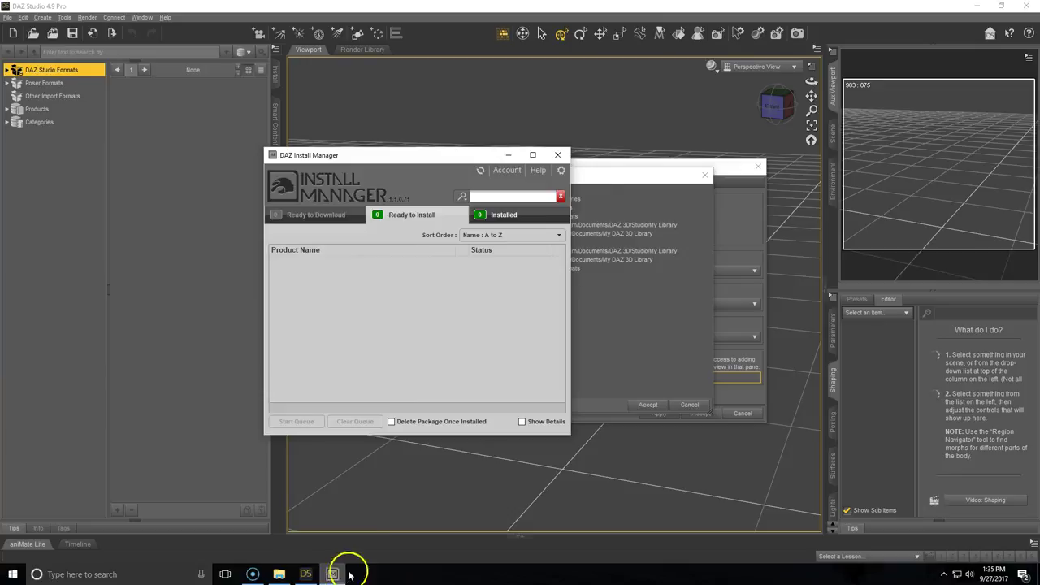
pyautogui.click(561, 170)
pyautogui.click(433, 224)
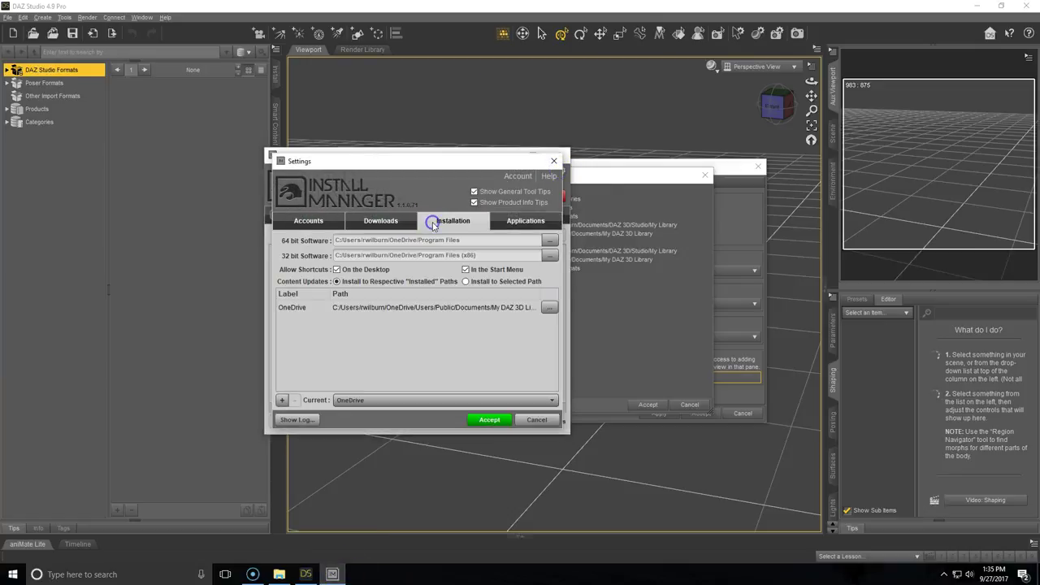
pyautogui.click(371, 308)
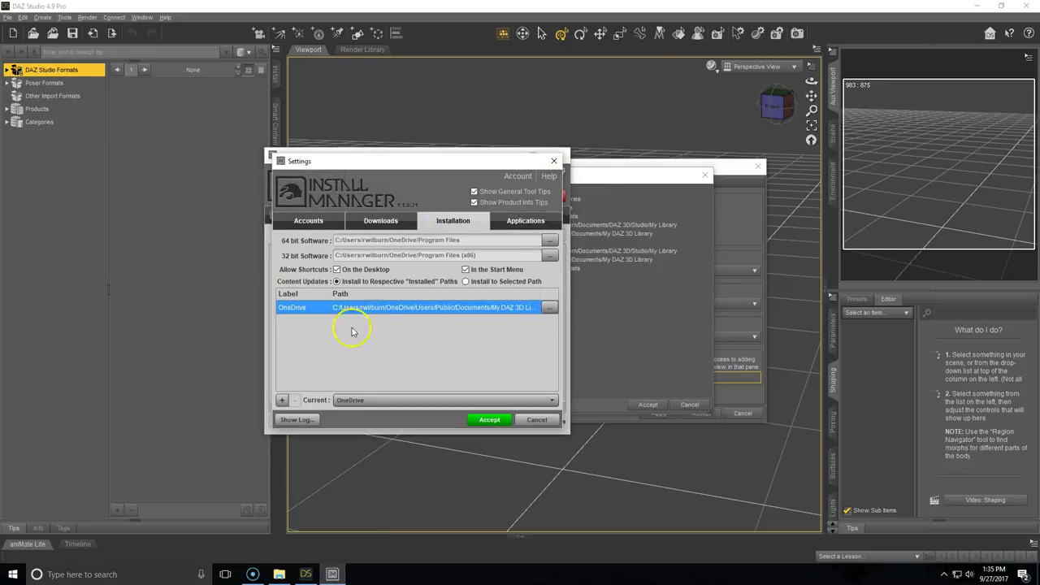
pyautogui.click(639, 282)
pyautogui.click(565, 217)
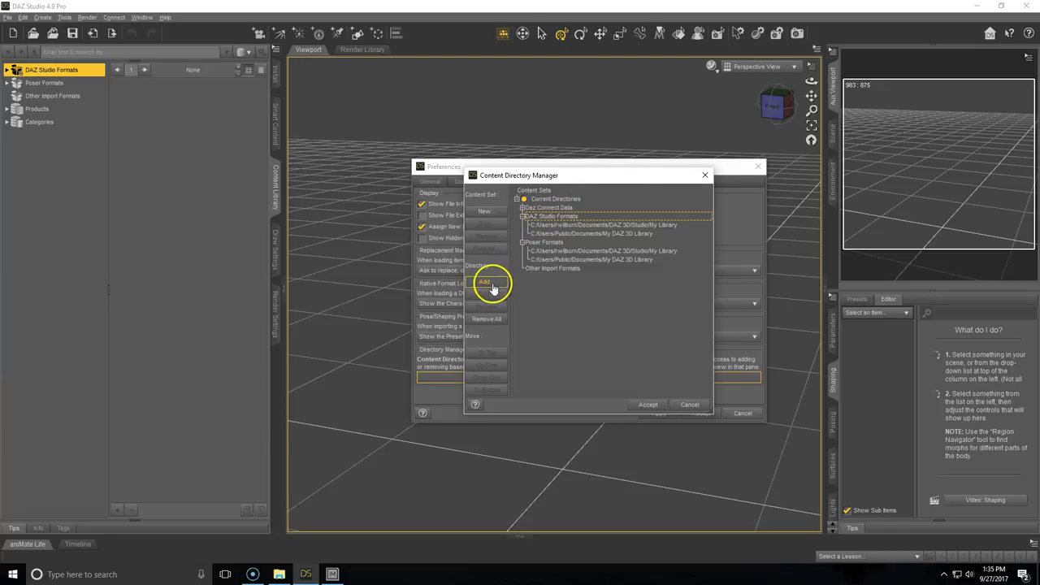
# Add OneDrive's Users > Public > Documents > My DAZ 3D Library folder under DAZ Studio Formats.
pyautogui.click(487, 284)
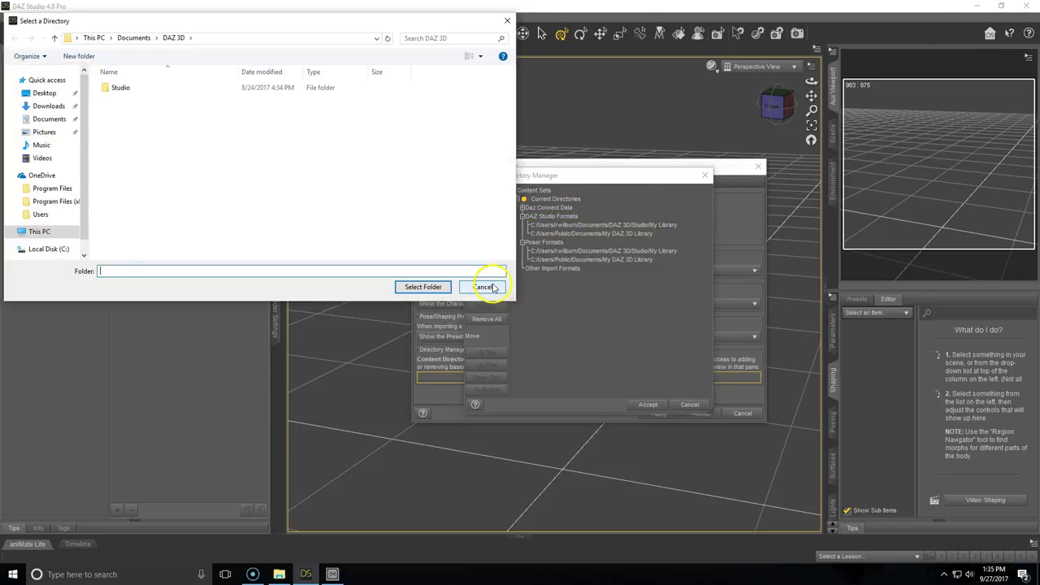
pyautogui.click(39, 215)
pyautogui.doubleClick(130, 87)
pyautogui.doubleClick(130, 90)
pyautogui.click(140, 101)
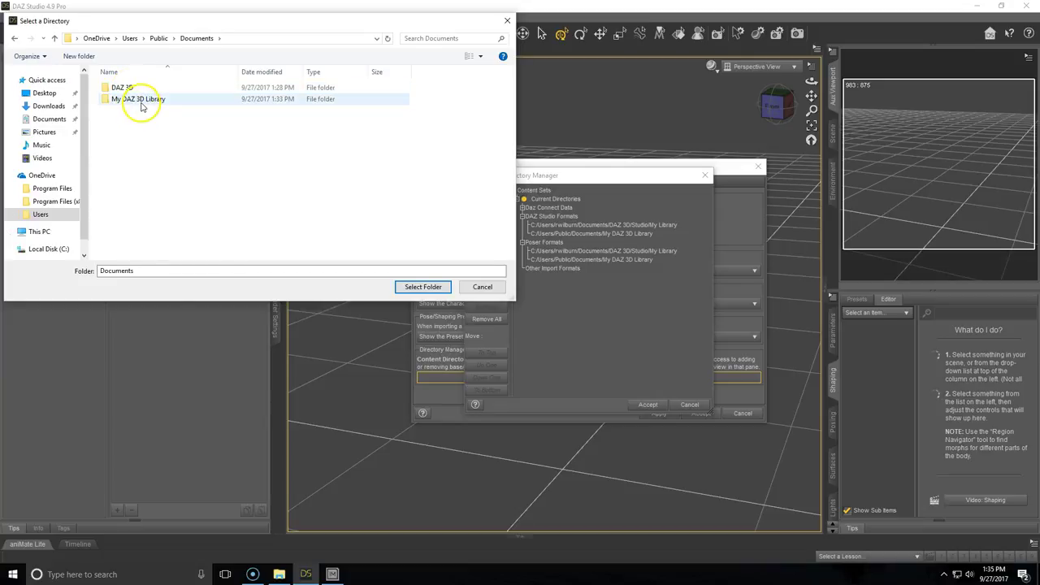
pyautogui.click(140, 105)
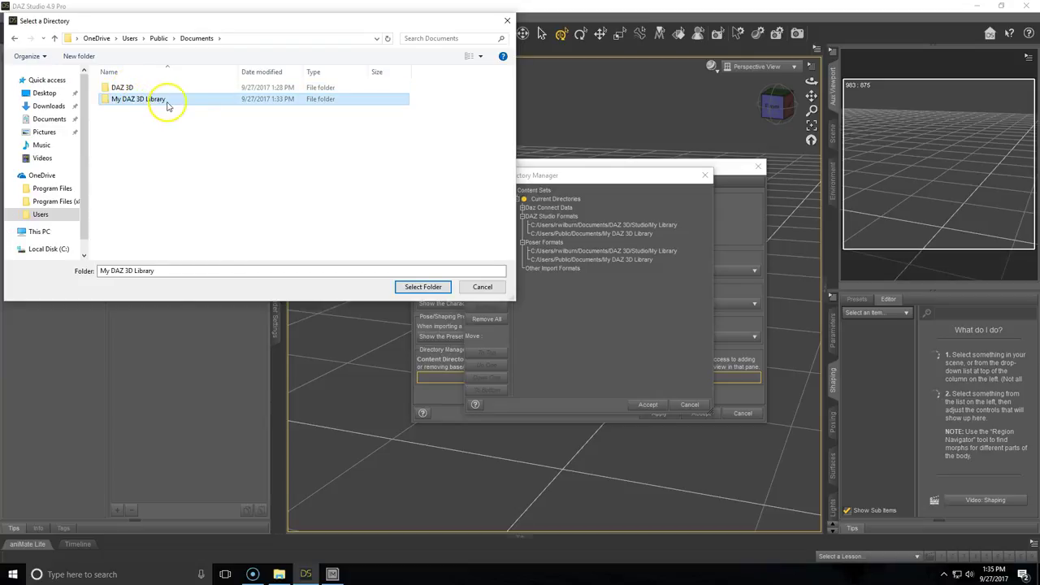
pyautogui.click(426, 286)
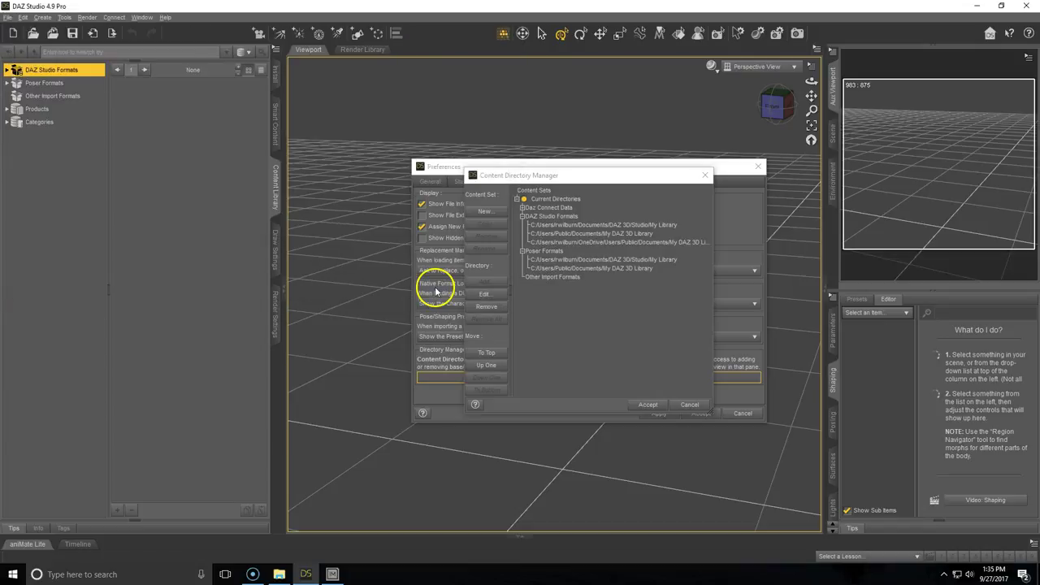
# Add the same OneDrive My DAZ 3D Library folder under Poser Formats.
pyautogui.click(539, 251)
pyautogui.click(483, 280)
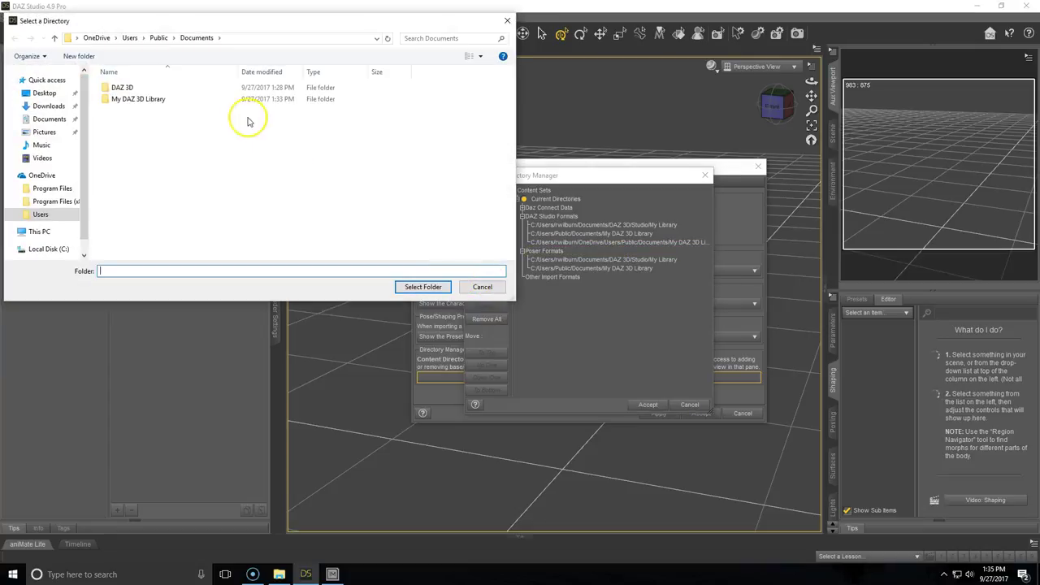
pyautogui.click(160, 102)
pyautogui.doubleClick(160, 101)
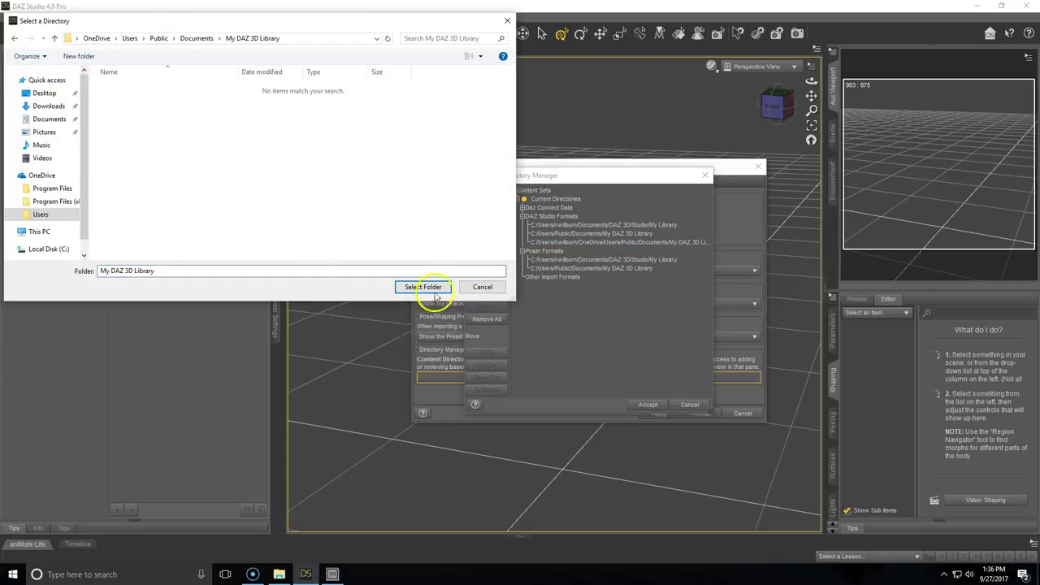
pyautogui.click(431, 289)
pyautogui.click(567, 308)
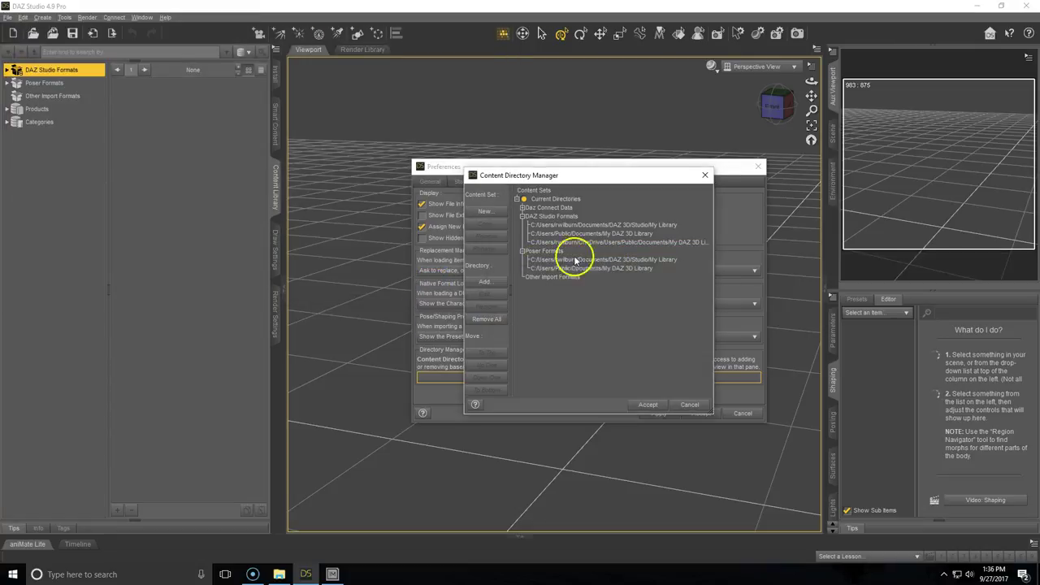
pyautogui.click(484, 280)
pyautogui.click(137, 99)
pyautogui.click(424, 286)
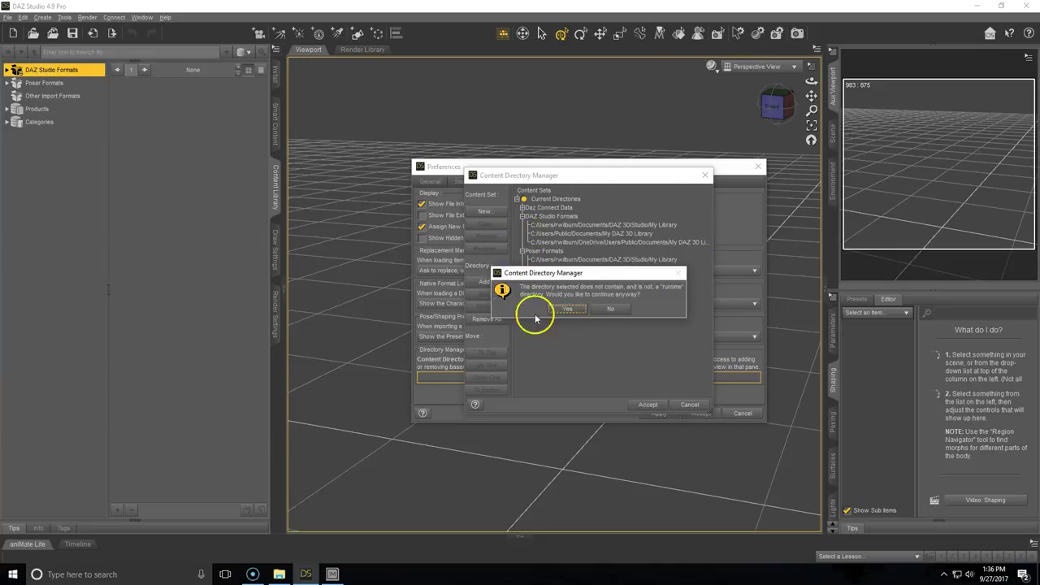
# Accept the runtime warning, then remove the C: Public library path from Poser and DAZ Studio Formats.
pyautogui.click(569, 310)
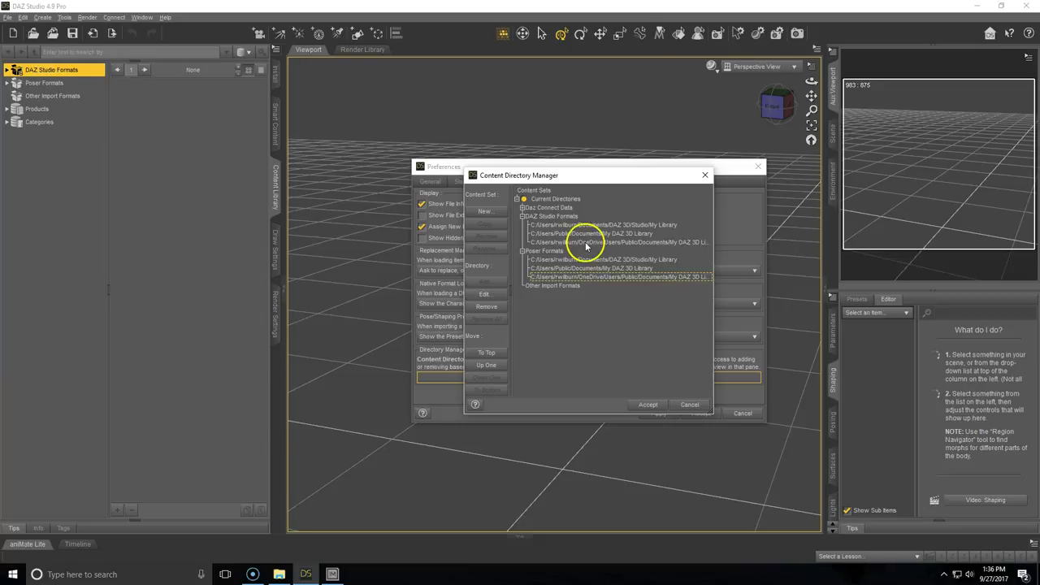
pyautogui.click(632, 269)
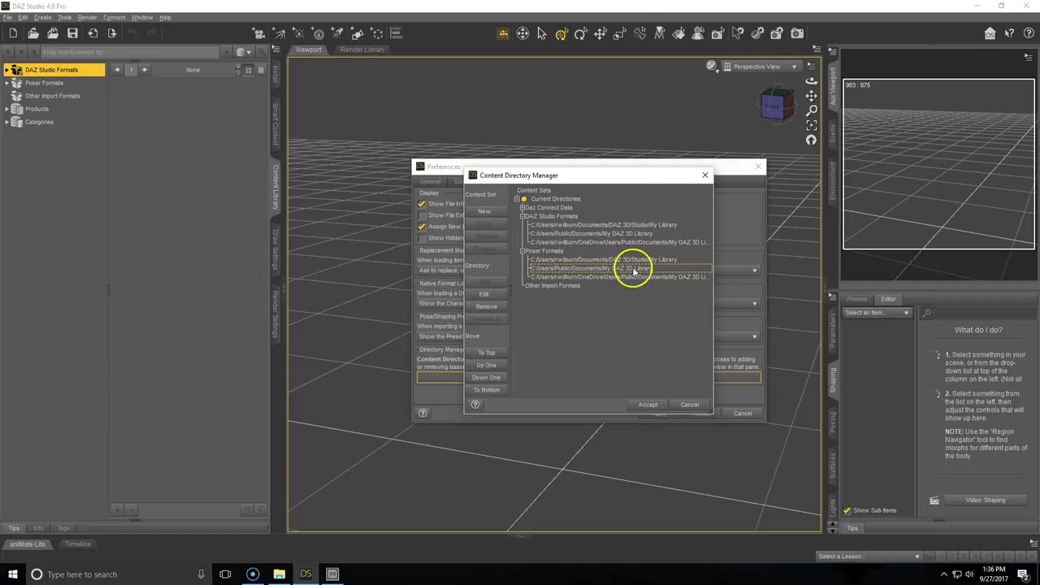
pyautogui.click(508, 306)
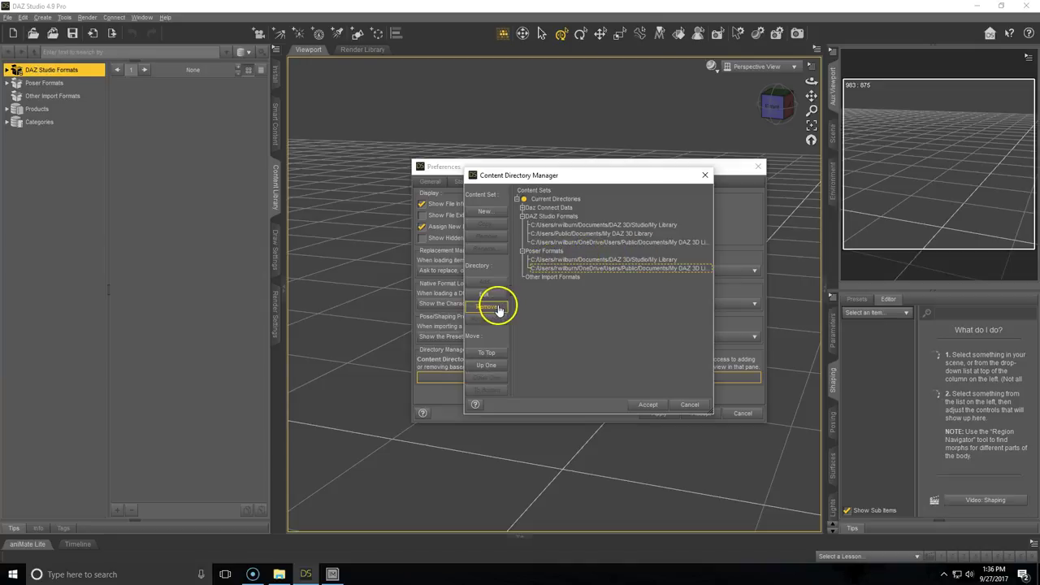
pyautogui.click(580, 233)
pyautogui.click(486, 307)
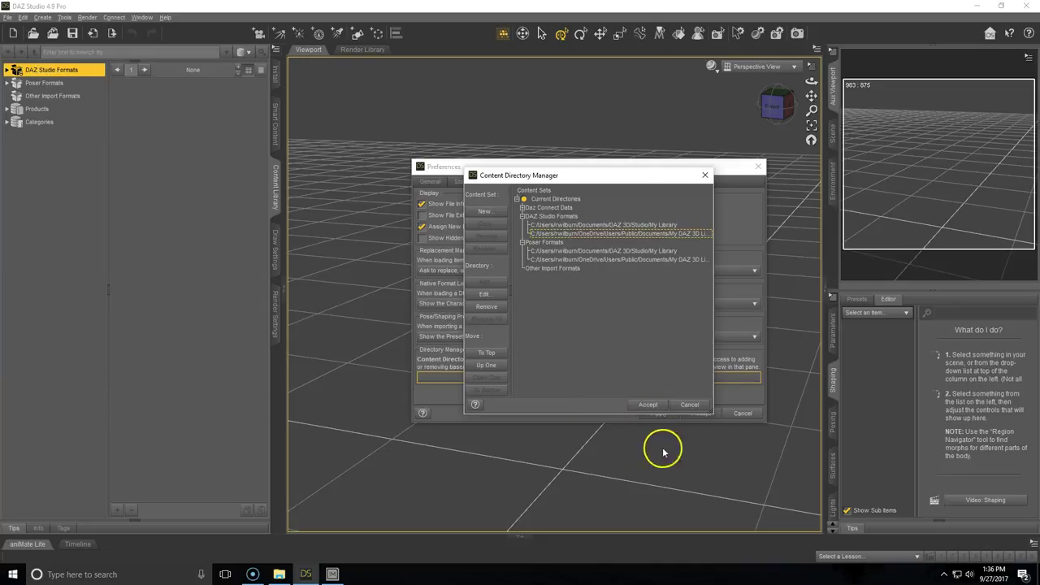
# Accept the directory changes, apply the preferences and close Preferences.
pyautogui.click(648, 405)
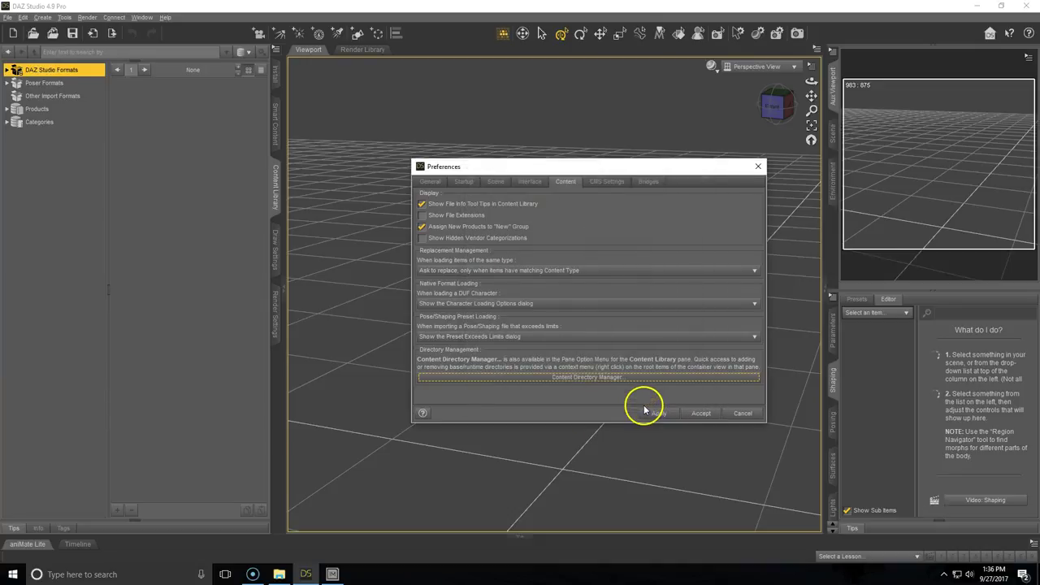
pyautogui.click(650, 416)
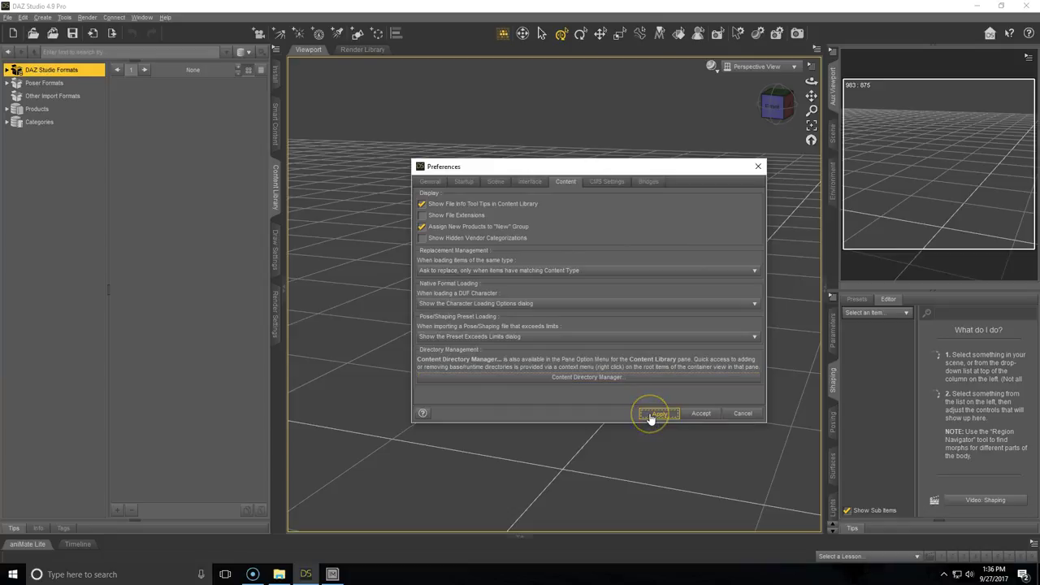
pyautogui.click(758, 166)
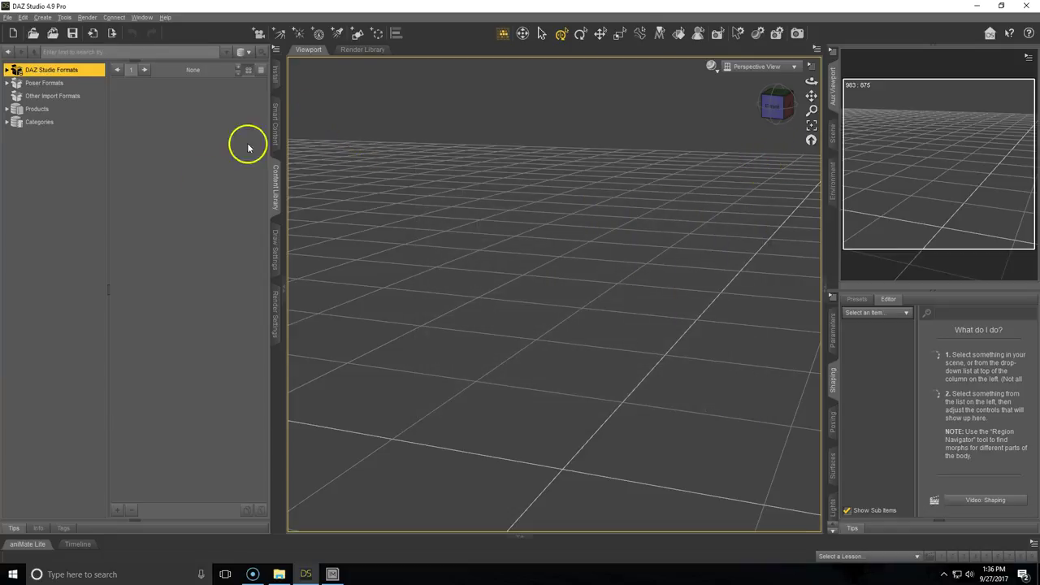
# Open File Explorer on OneDrive, close the Install Manager settings and move its main window higher.
pyautogui.click(280, 575)
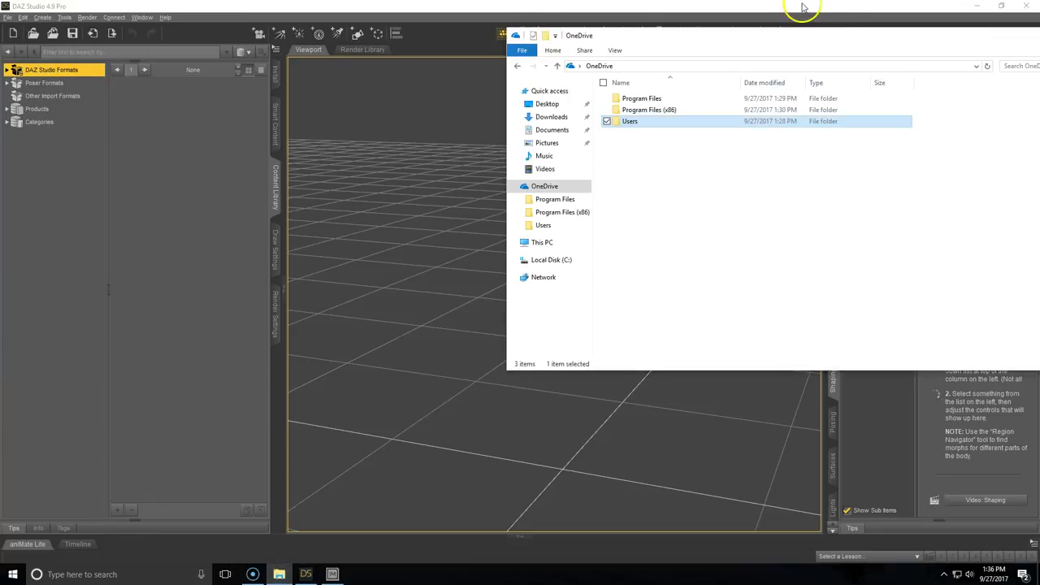
pyautogui.click(333, 574)
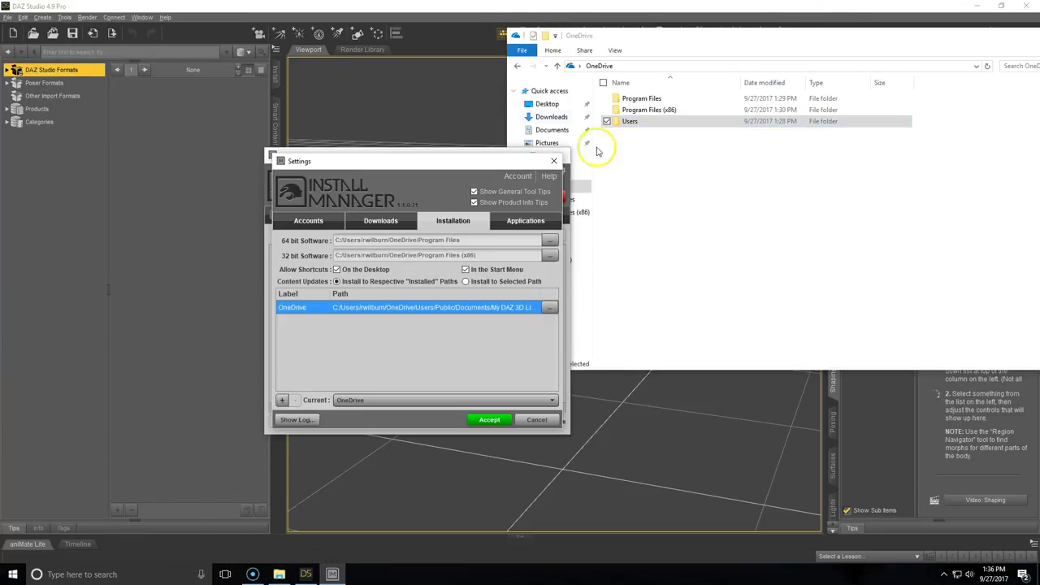
pyautogui.click(555, 162)
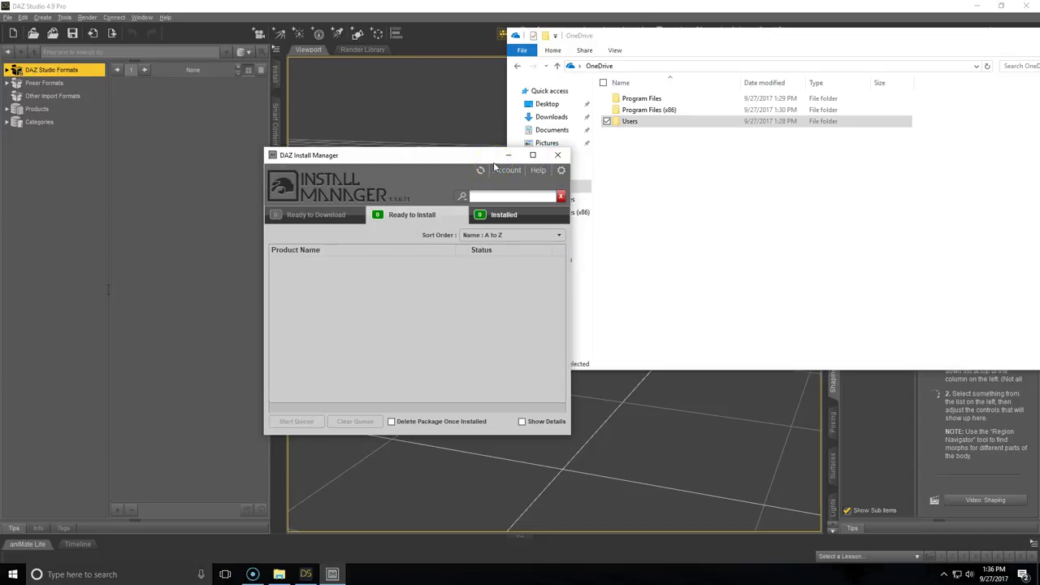
pyautogui.moveTo(453, 155); pyautogui.dragTo(476, 66)
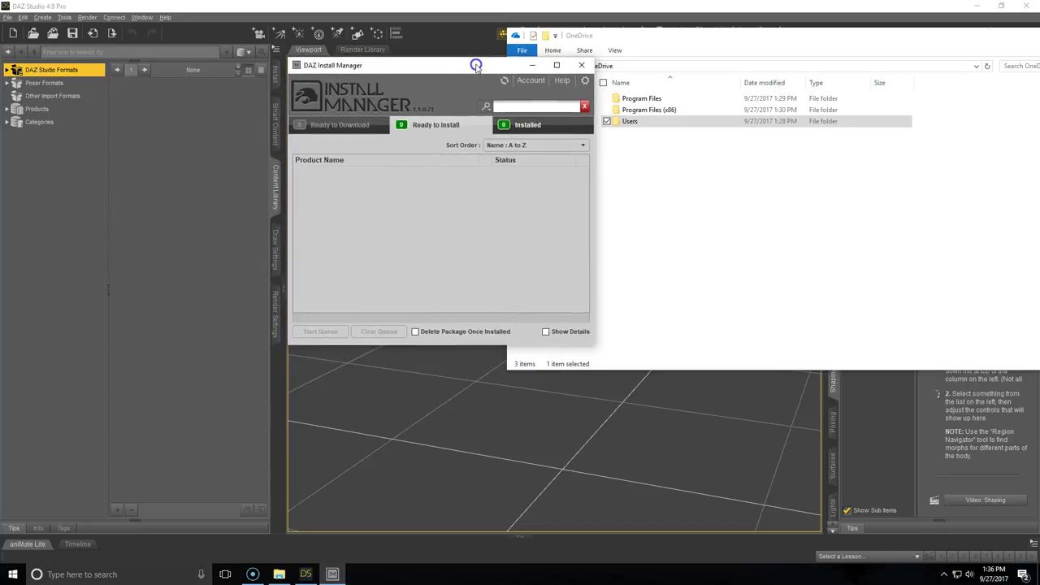